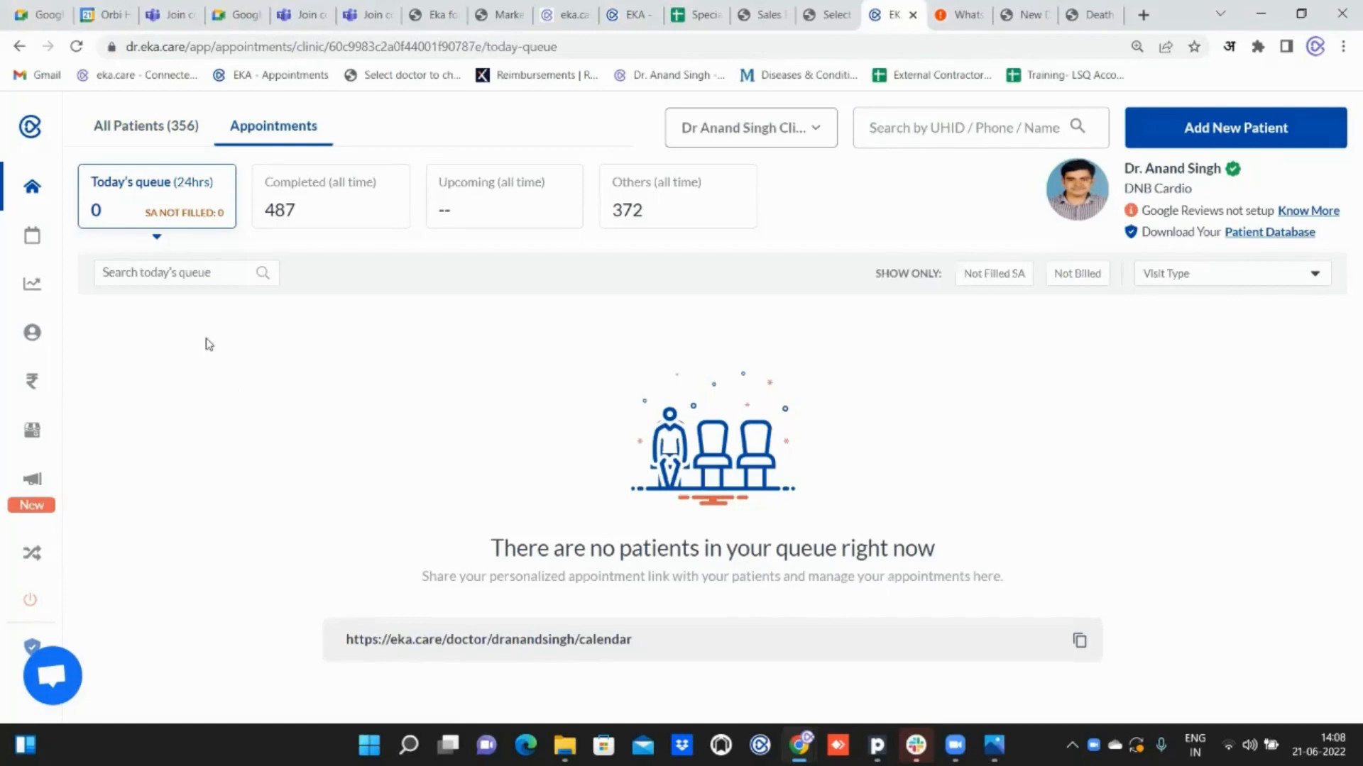
Search the full patient list for "yu" and open the record of the 21-year-old female patient in the third row.
{"action": "left_click", "coordinate": [137, 132]}
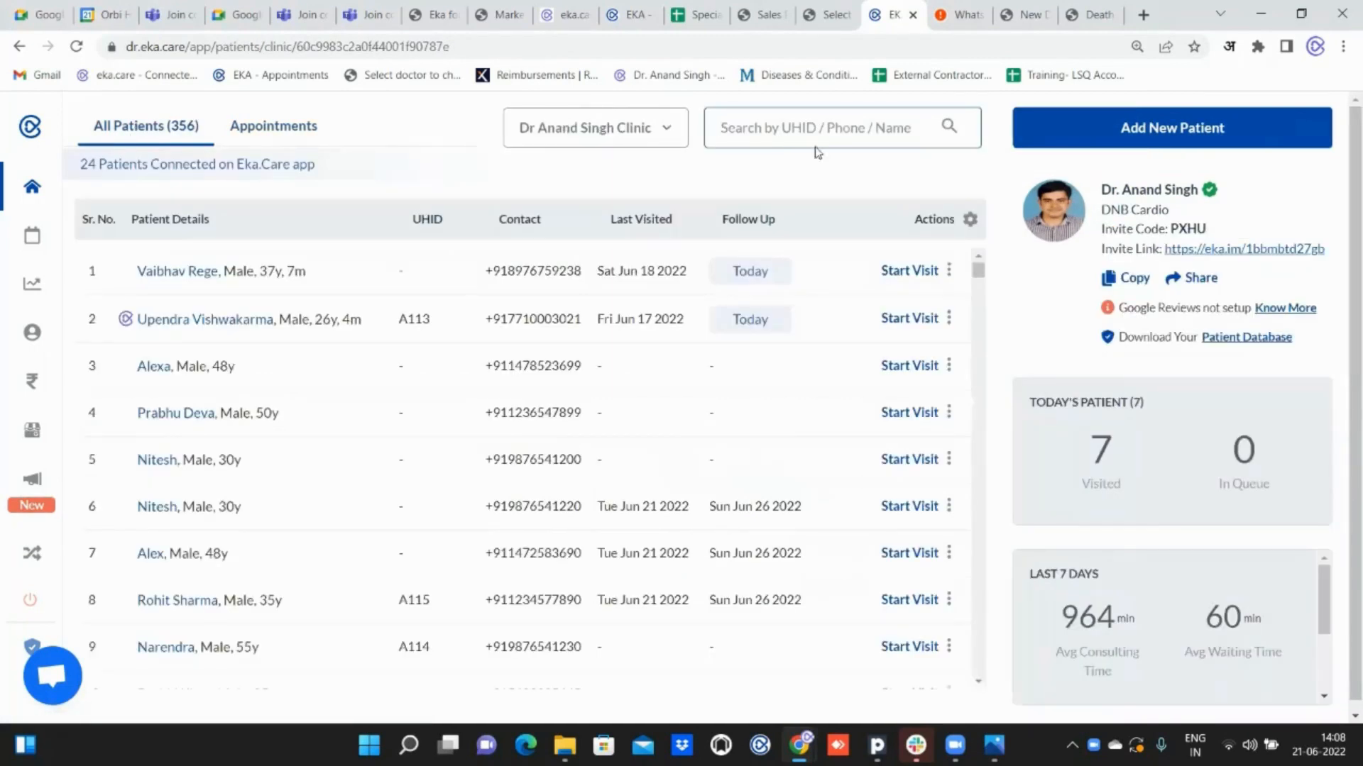
{"action": "left_click", "coordinate": [772, 135]}
{"action": "type", "text": "y"}
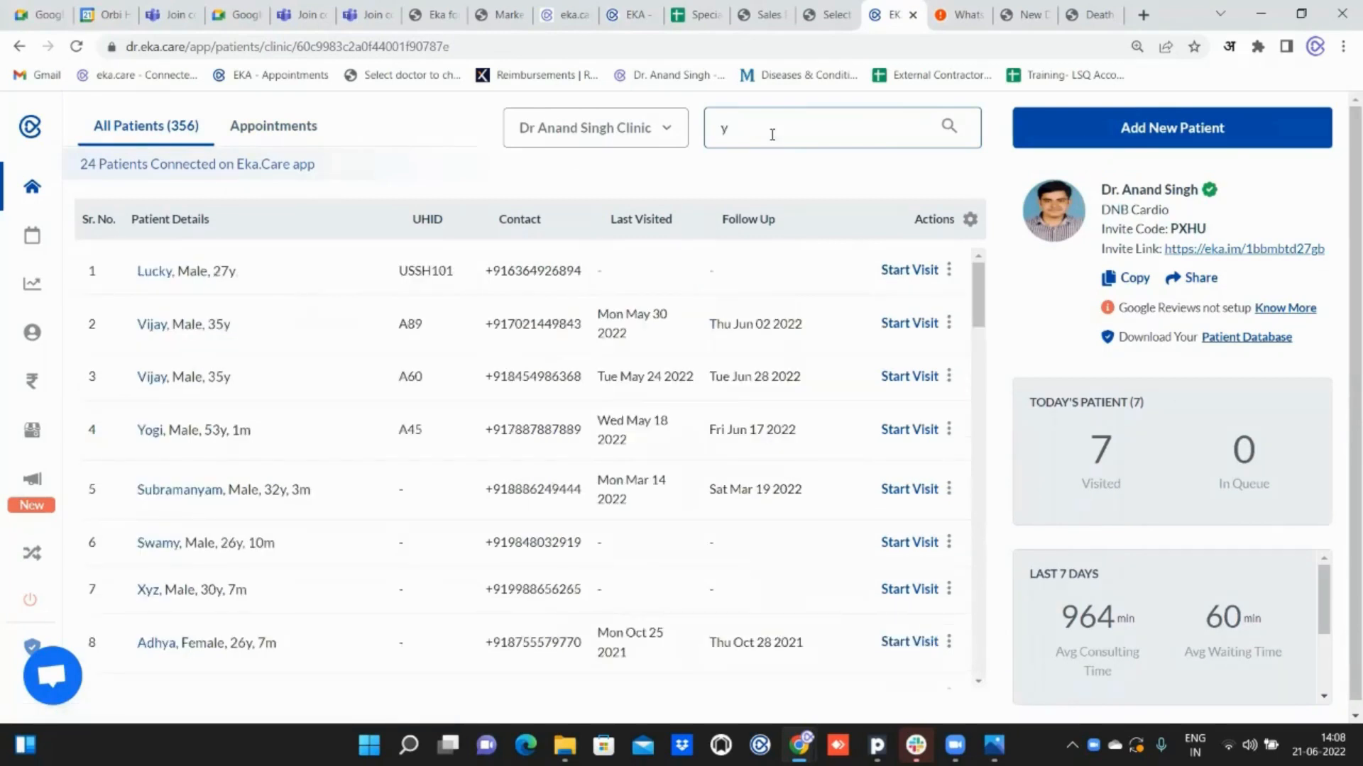
{"action": "type", "text": "uj"}
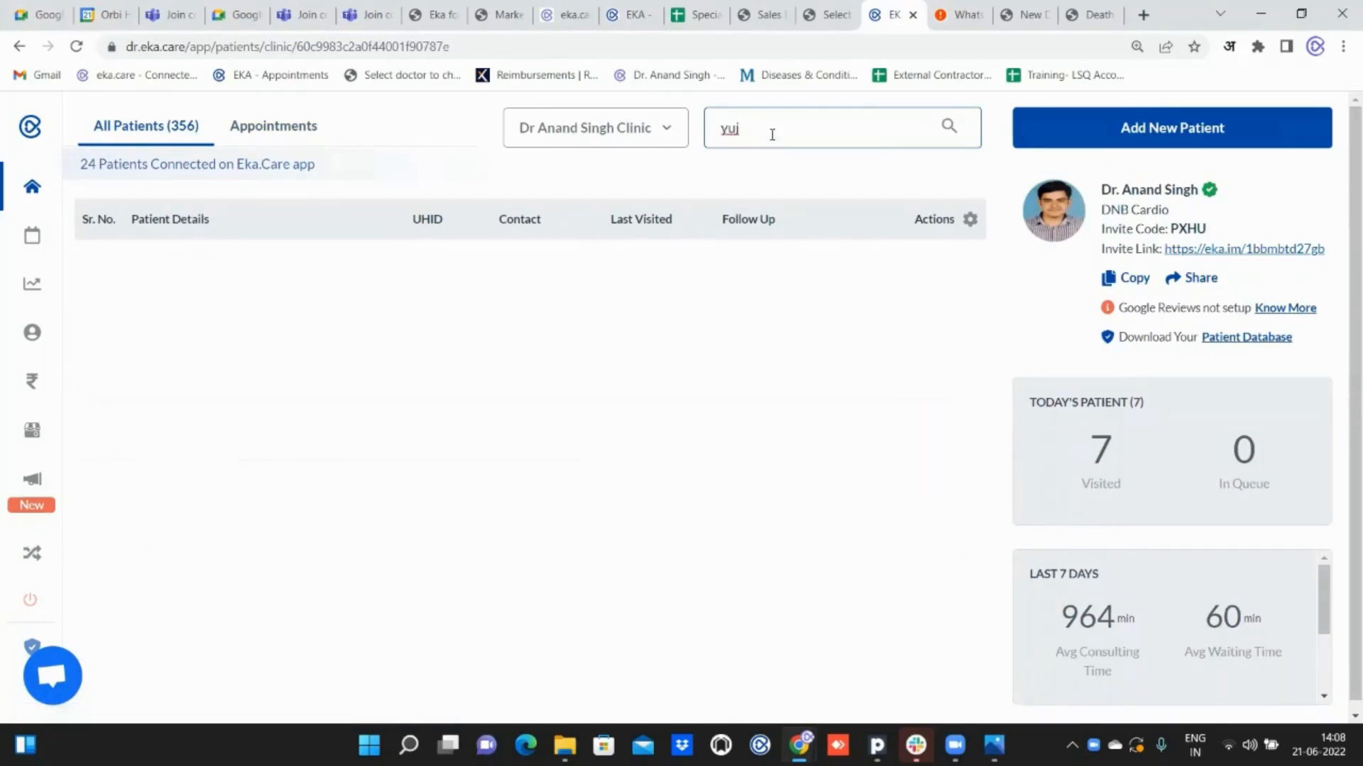
{"action": "key", "text": "BackSpace"}
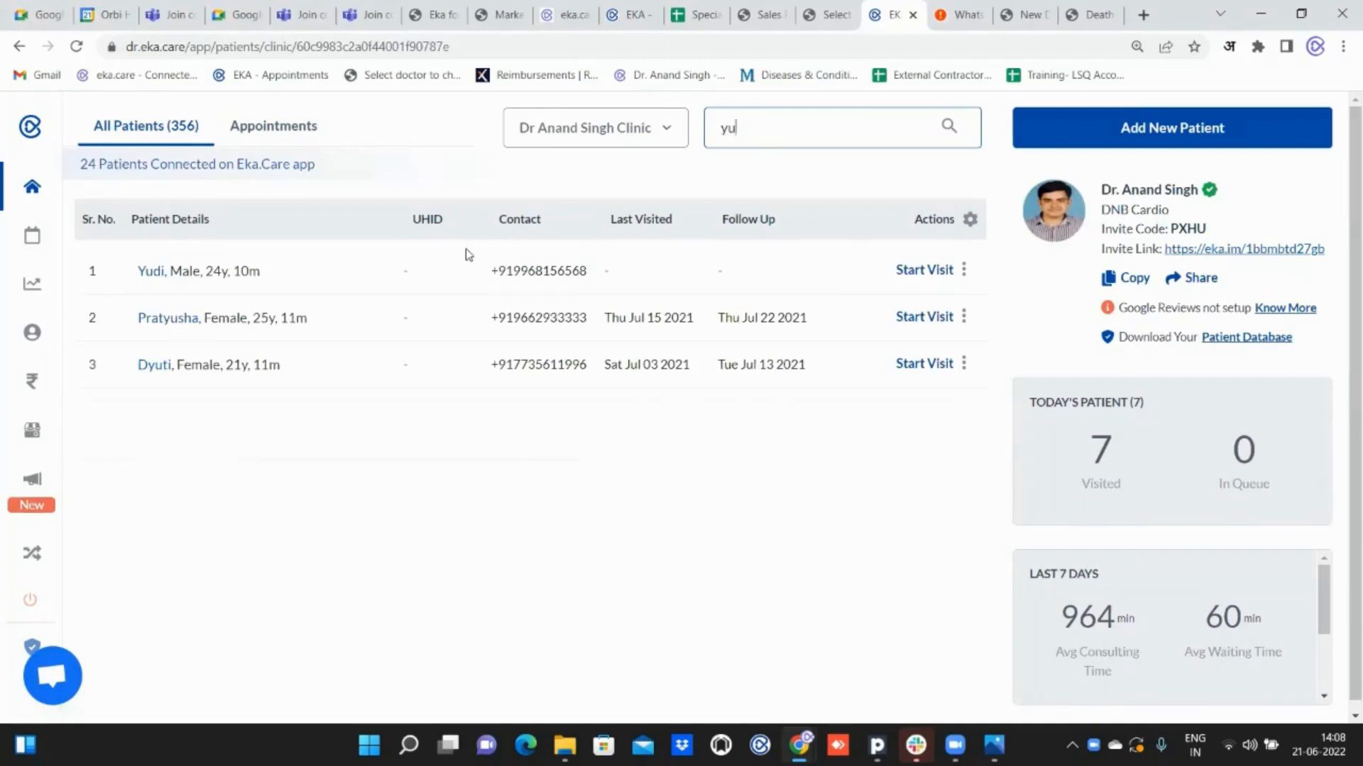
{"action": "double_click", "coordinate": [160, 372]}
{"action": "left_click", "coordinate": [161, 371]}
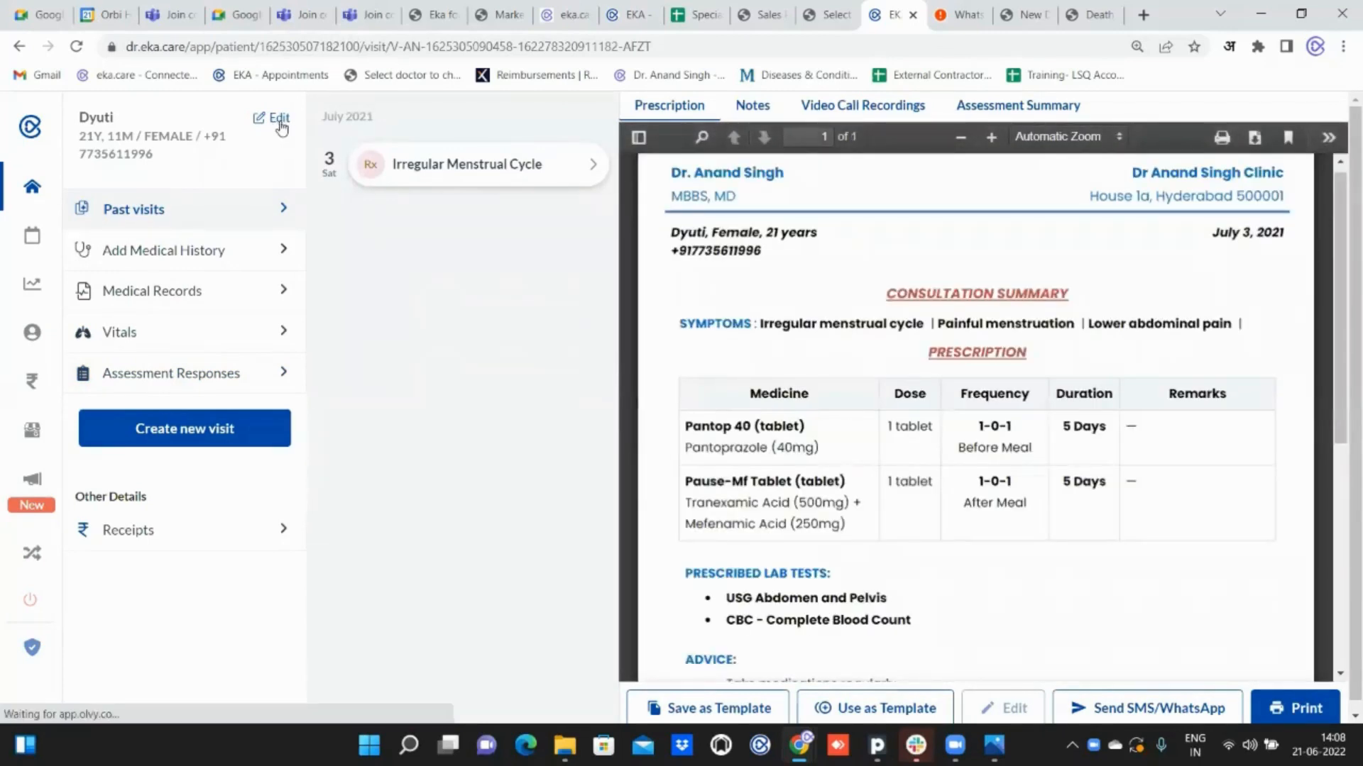
Replace the last four digits of the patient's mobile number in the patient details and save the update.
{"action": "left_click", "coordinate": [280, 123]}
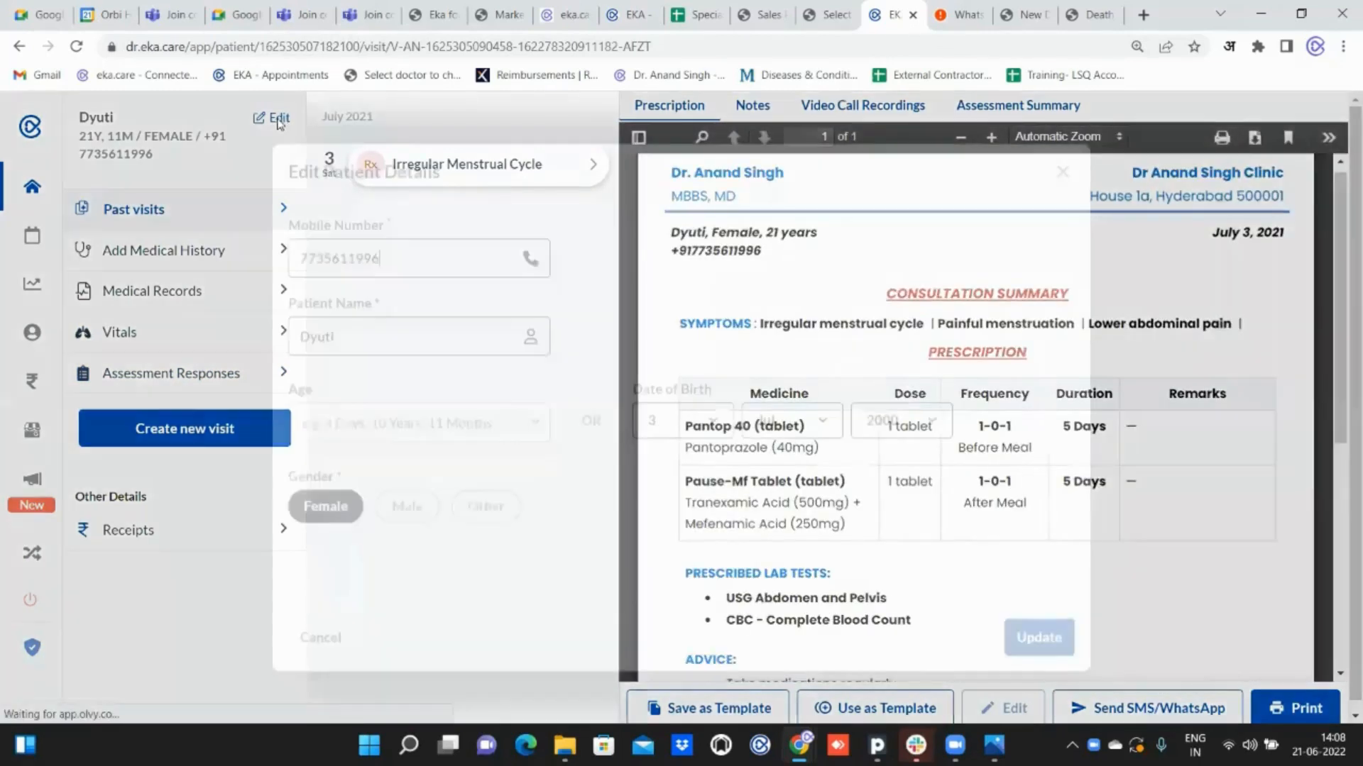
{"action": "left_click", "coordinate": [400, 265]}
{"action": "key", "text": "BackSpace"}
{"action": "key", "text": "BackSpace"}
{"action": "key", "text": "BackSpace"}
{"action": "key", "text": "BackSpace"}
{"action": "key", "text": "BackSpace"}
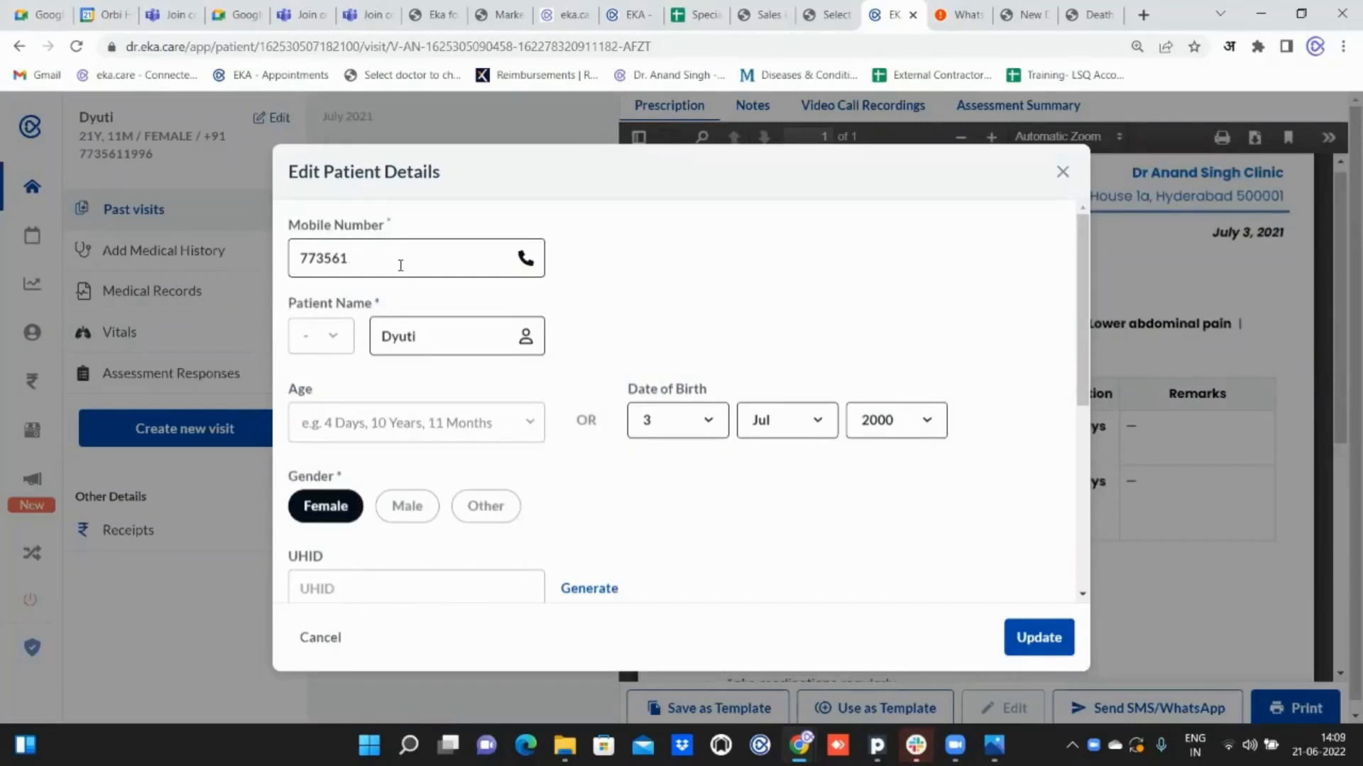
{"action": "type", "text": "19942"}
{"action": "left_click", "coordinate": [1033, 639]}
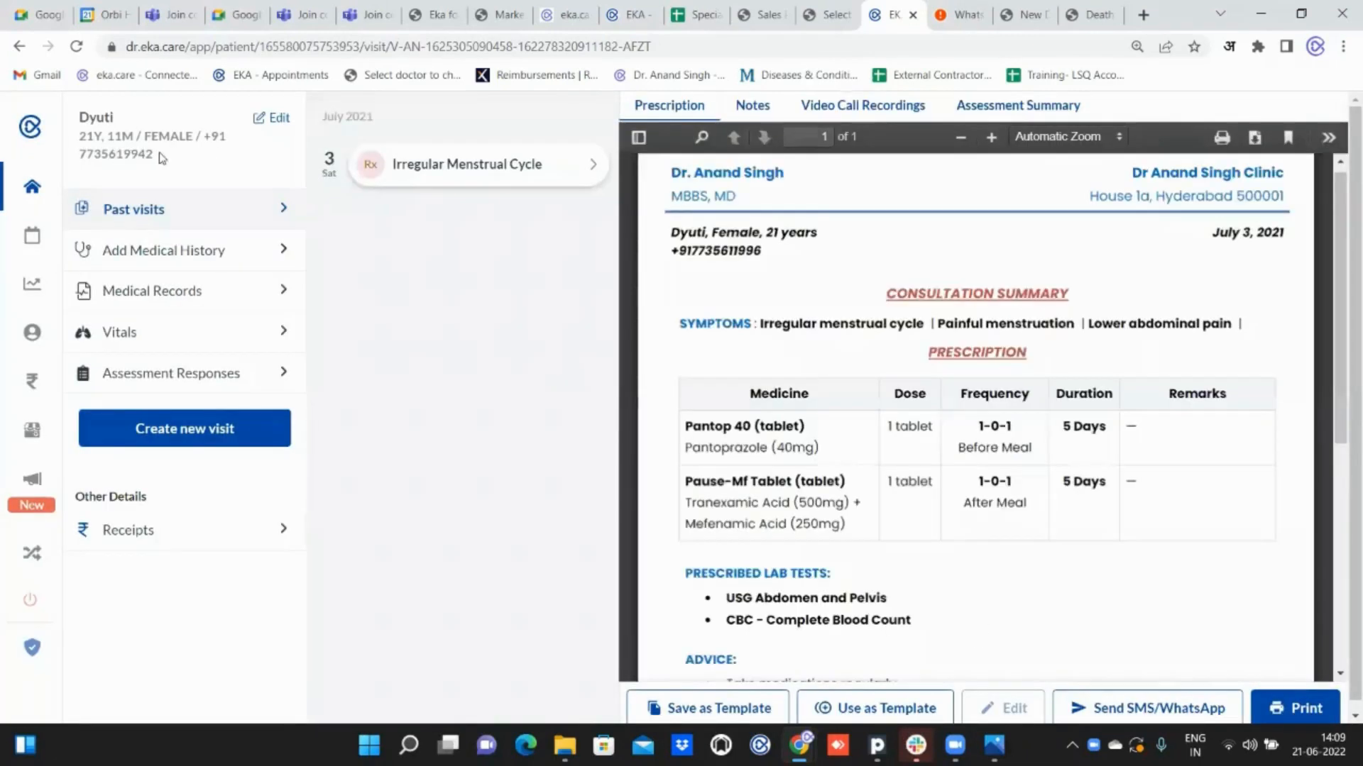
Return to the full patient list and search for the edited patient by name to check the contact number.
{"action": "left_click", "coordinate": [31, 189]}
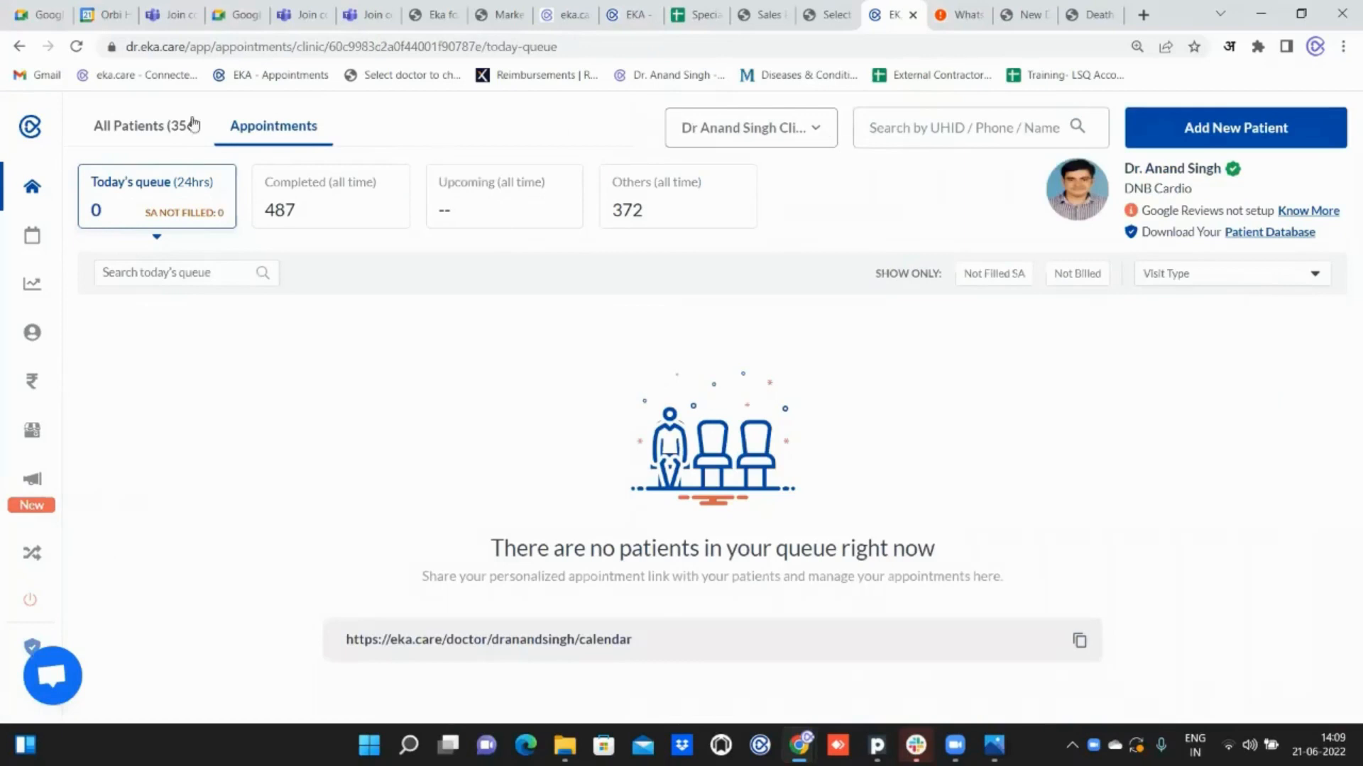
{"action": "left_click", "coordinate": [157, 128]}
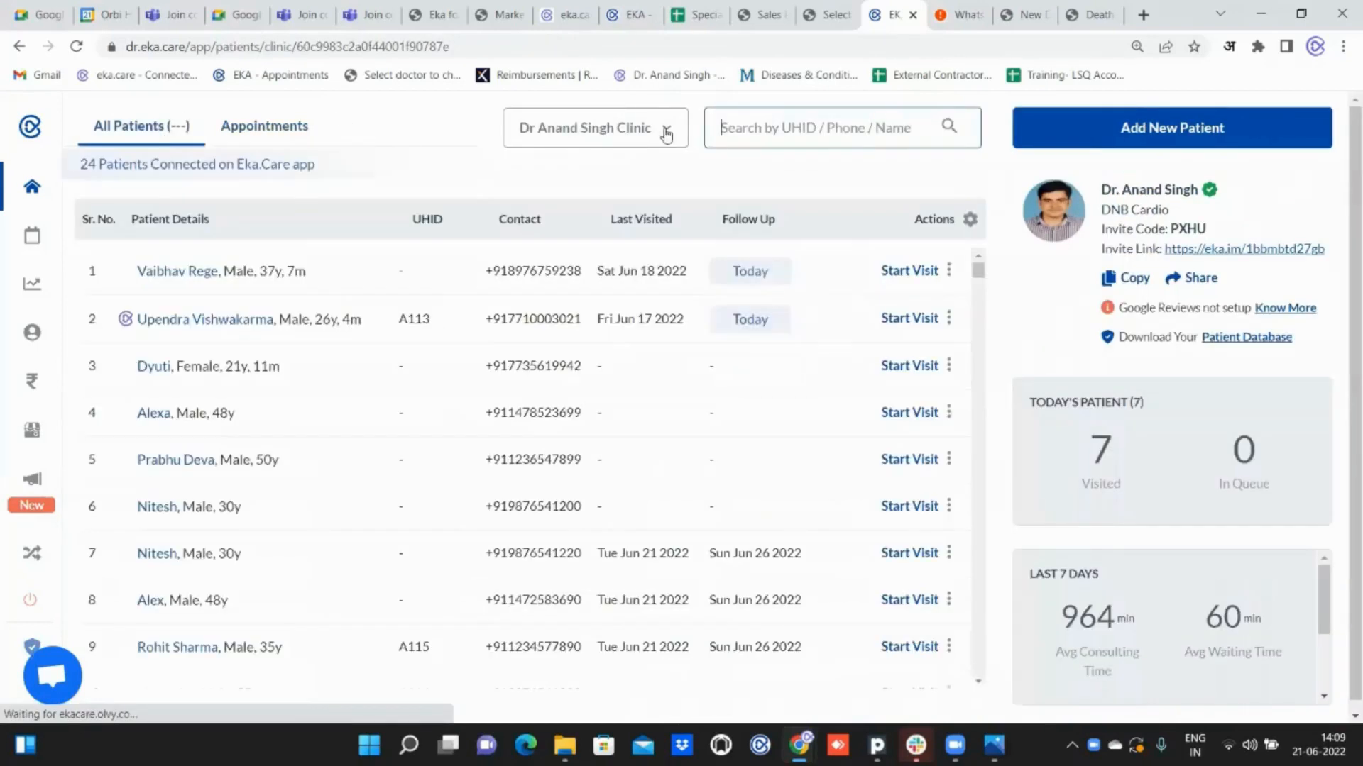
{"action": "left_click", "coordinate": [760, 128]}
{"action": "type", "text": "dyu"}
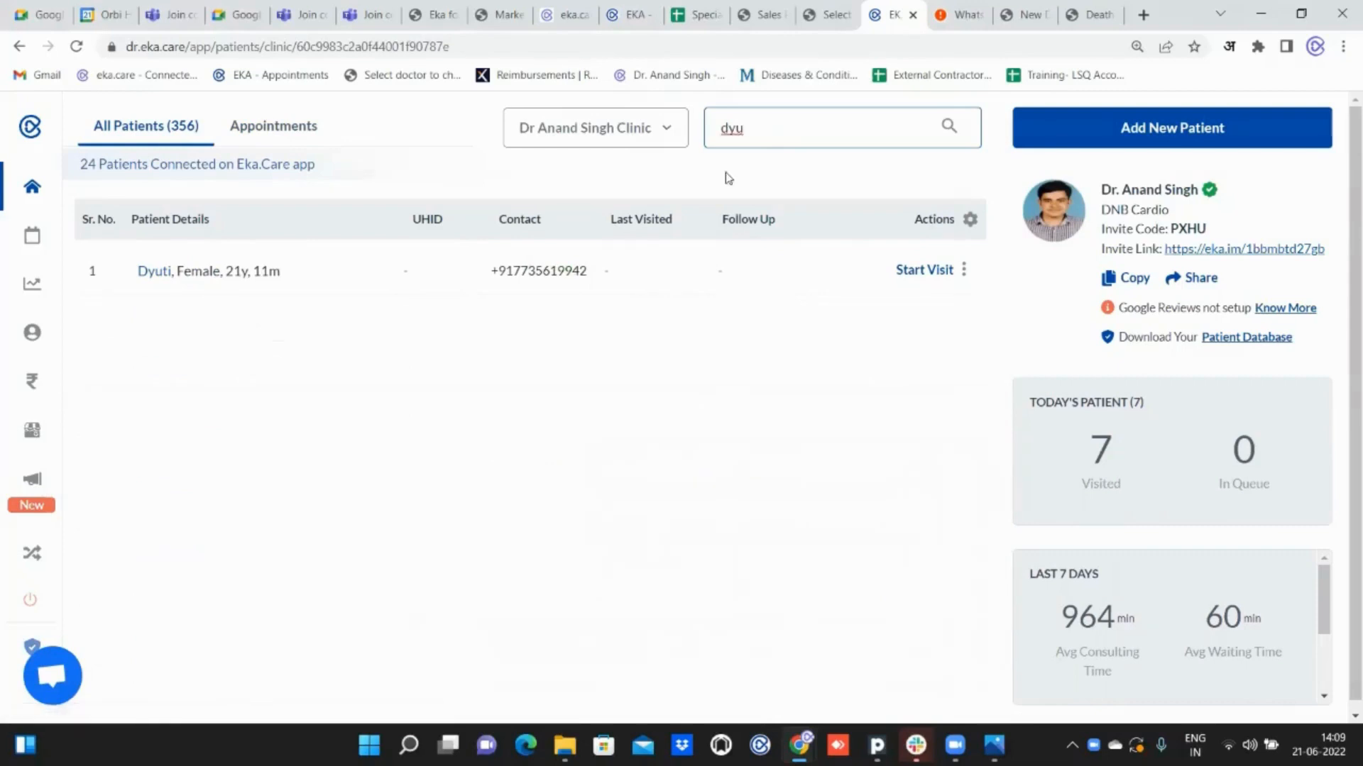
{"action": "triple_click", "coordinate": [583, 271]}
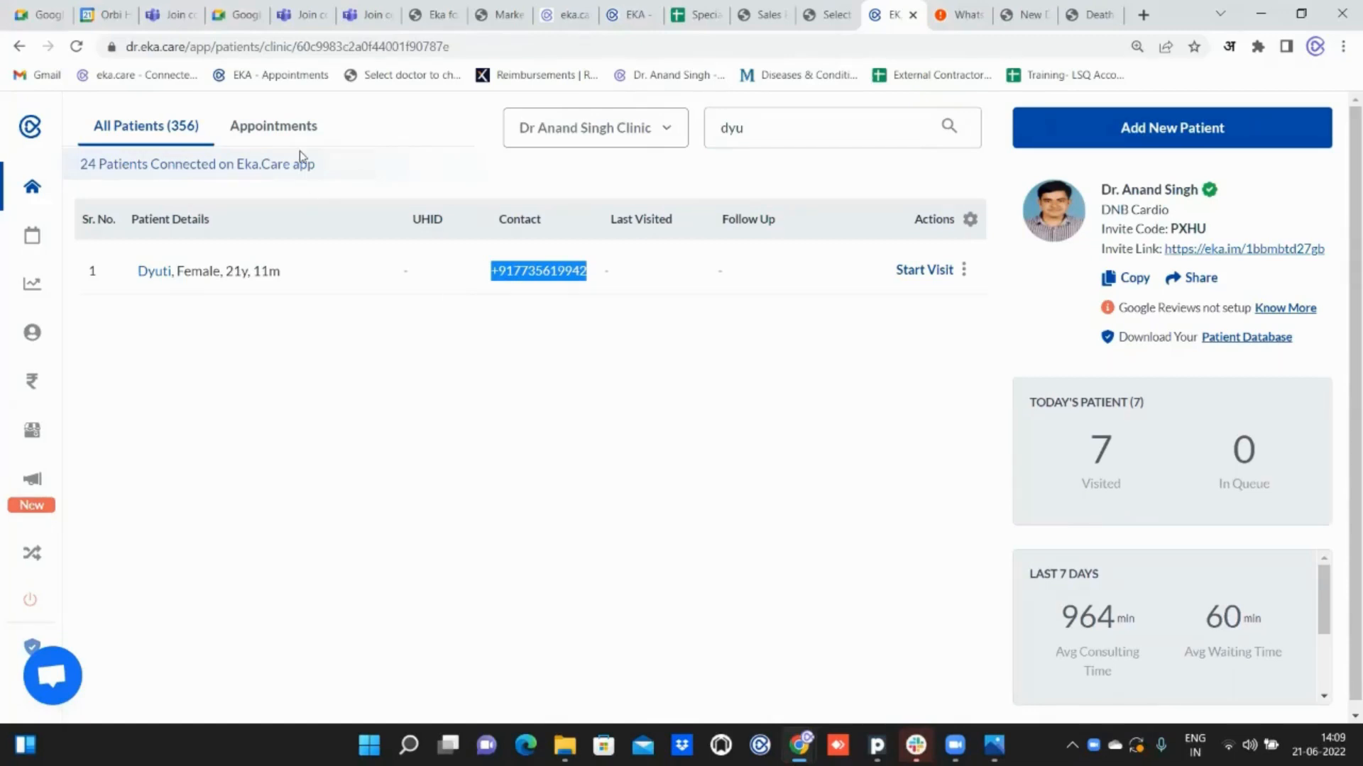
Start a new patient record from the appointments page and enter the patient's mobile number.
{"action": "left_click", "coordinate": [290, 135]}
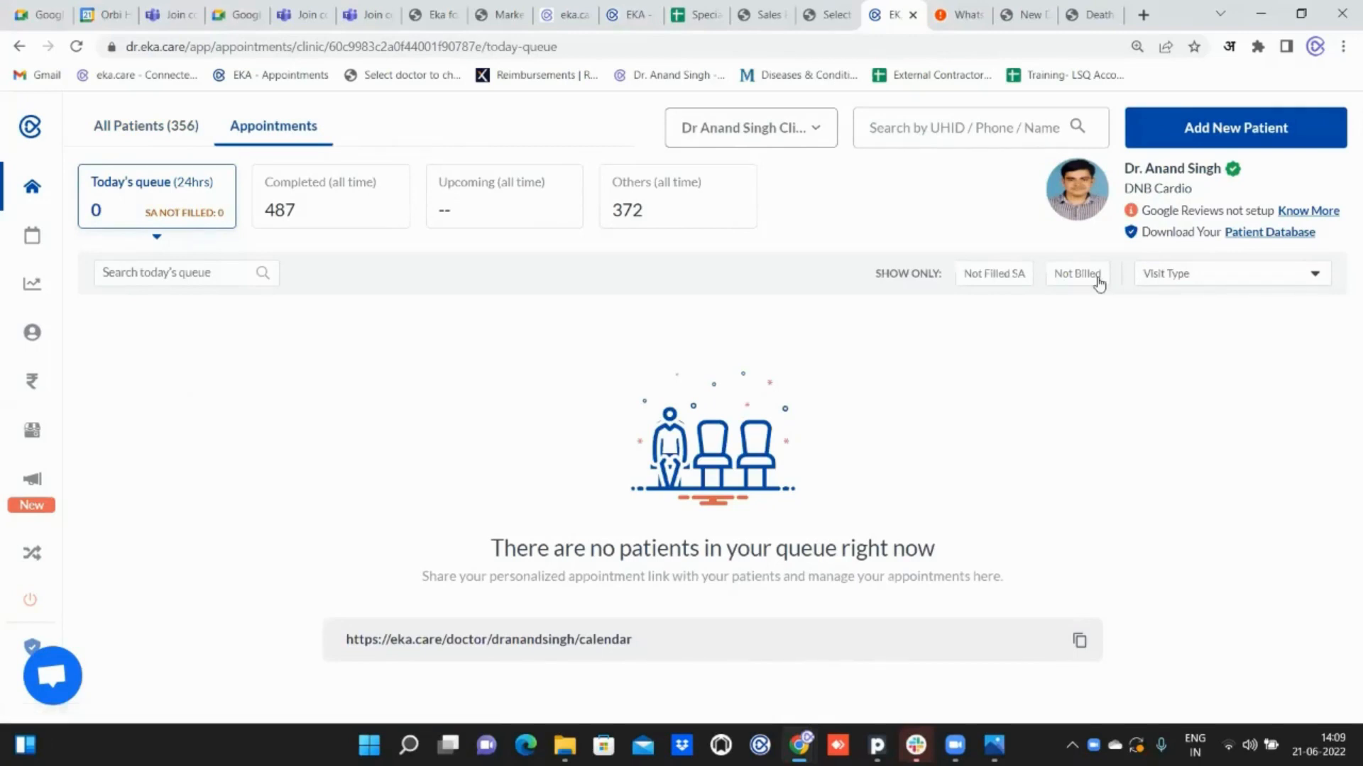
{"action": "left_click", "coordinate": [1236, 131]}
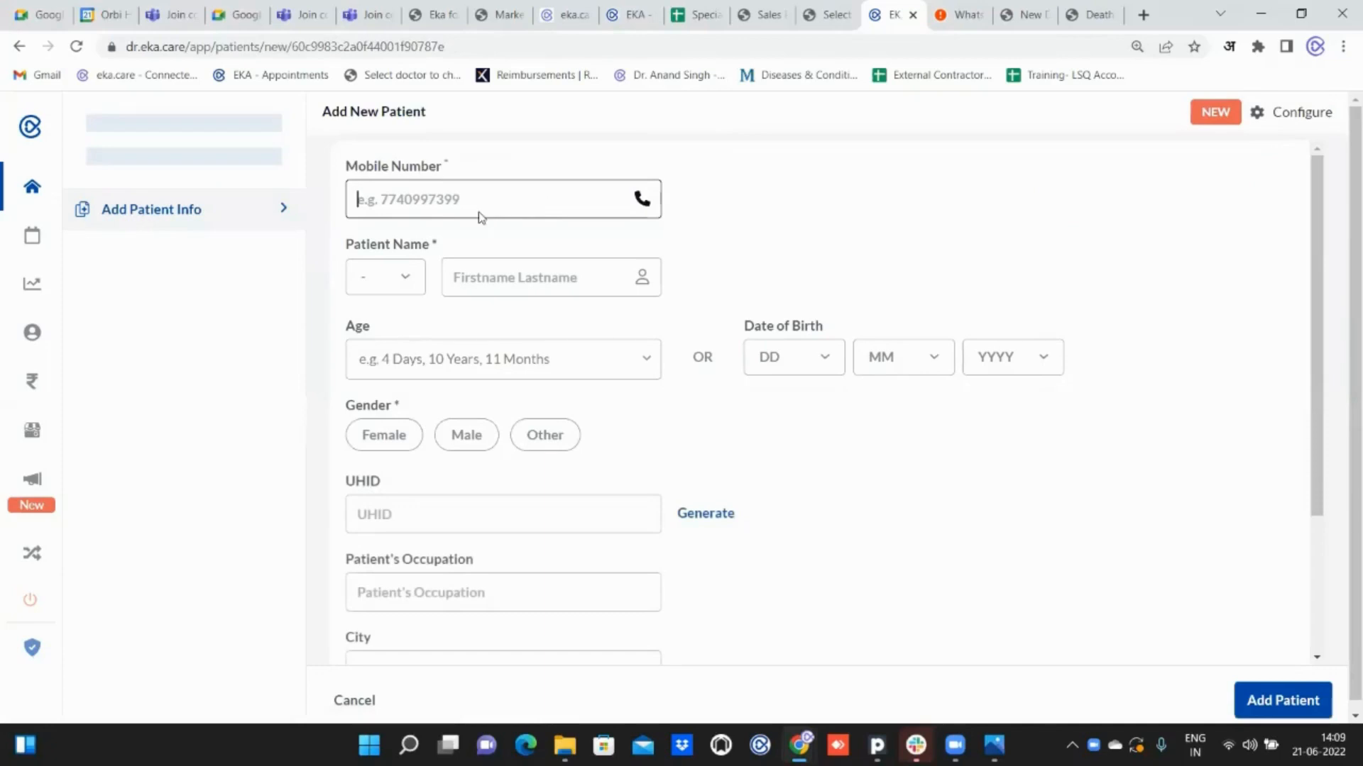
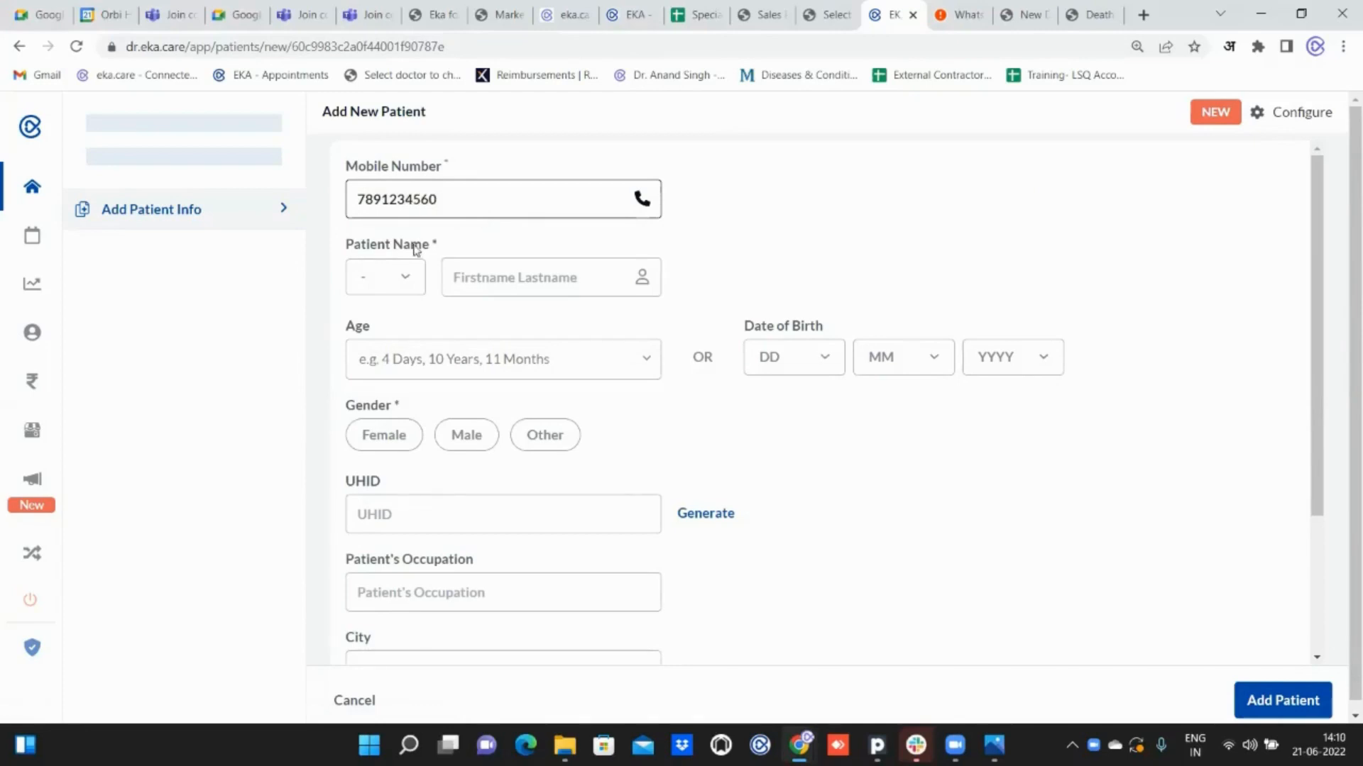
Set the new patient's title to Mr. and enter the patient's full name.
{"action": "left_click", "coordinate": [405, 273]}
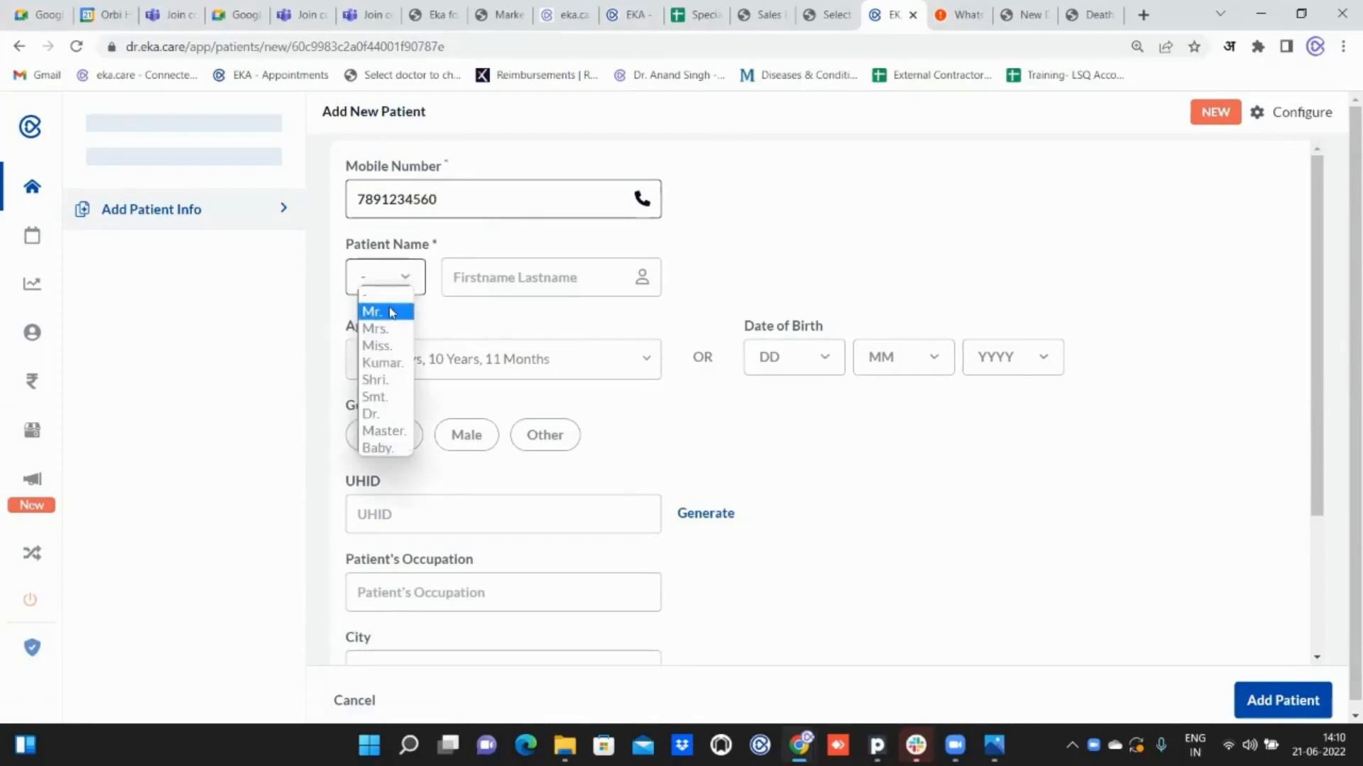
{"action": "left_click", "coordinate": [391, 311]}
{"action": "left_click", "coordinate": [476, 282]}
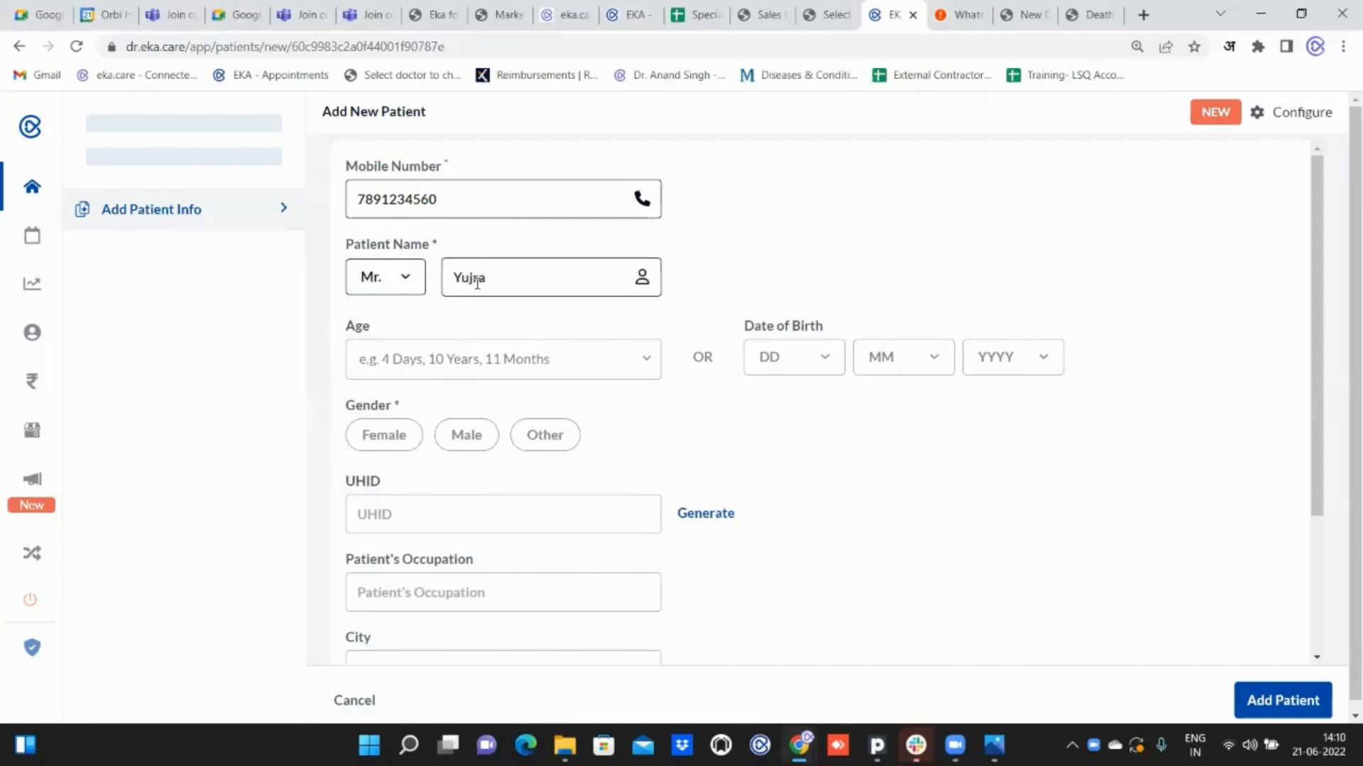
Set the patient's age to 45 Years and gender to Male, and add the patient to the directory.
{"action": "left_click", "coordinate": [422, 356]}
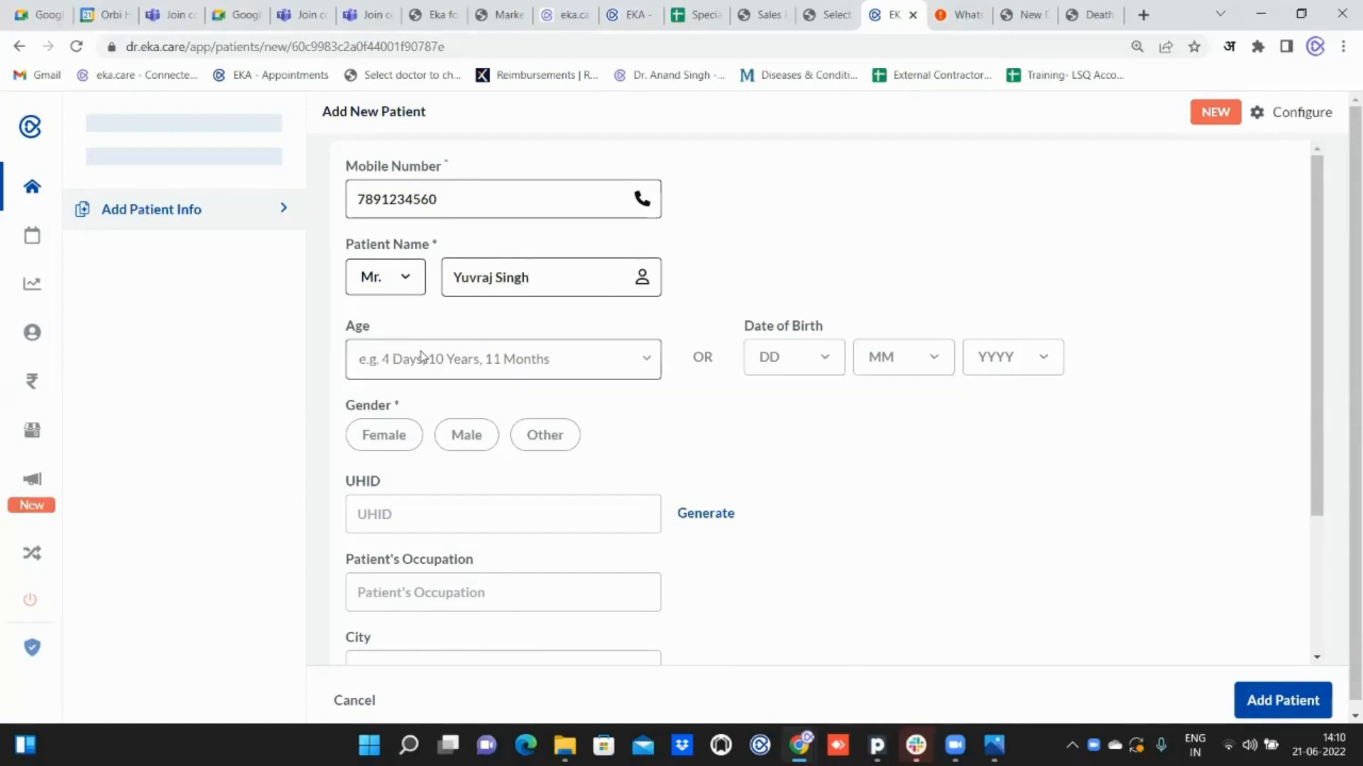
{"action": "type", "text": "45"}
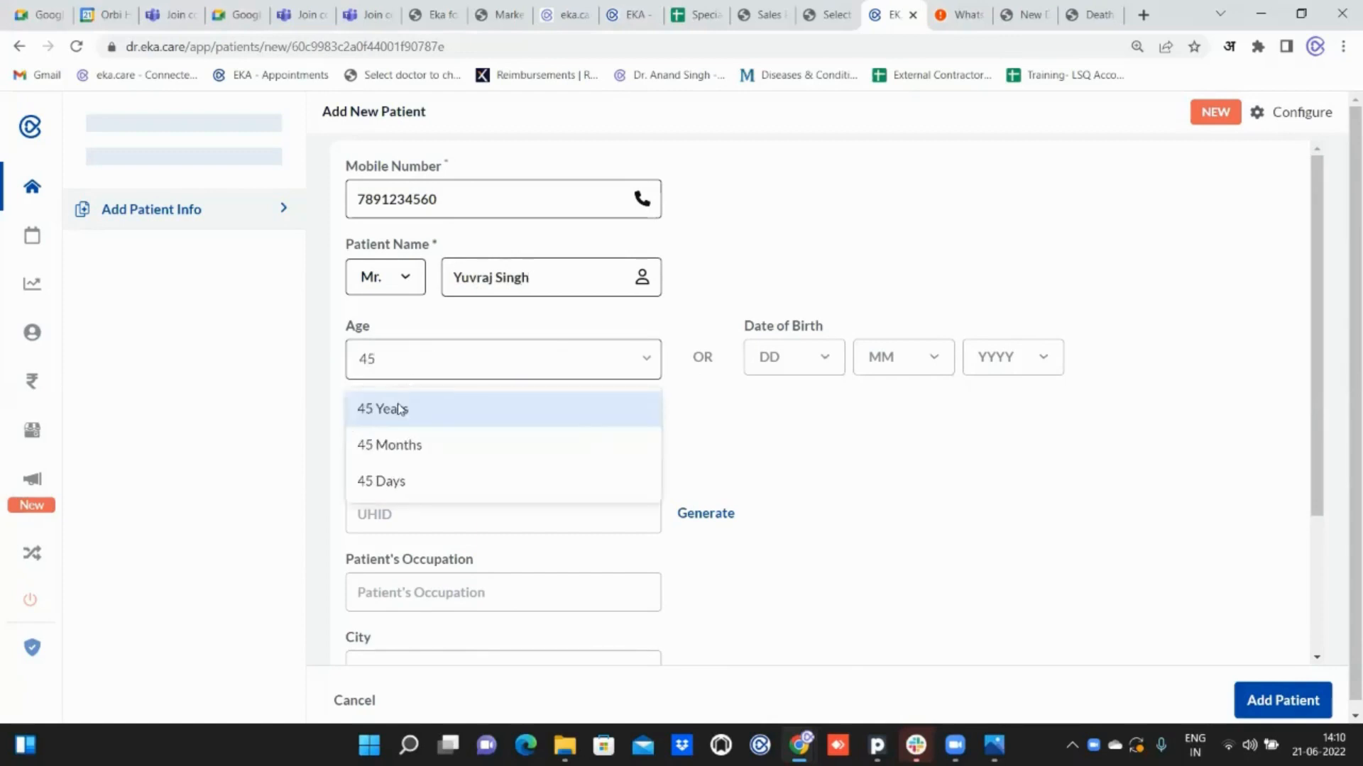
{"action": "left_click", "coordinate": [399, 409]}
{"action": "left_click", "coordinate": [465, 440]}
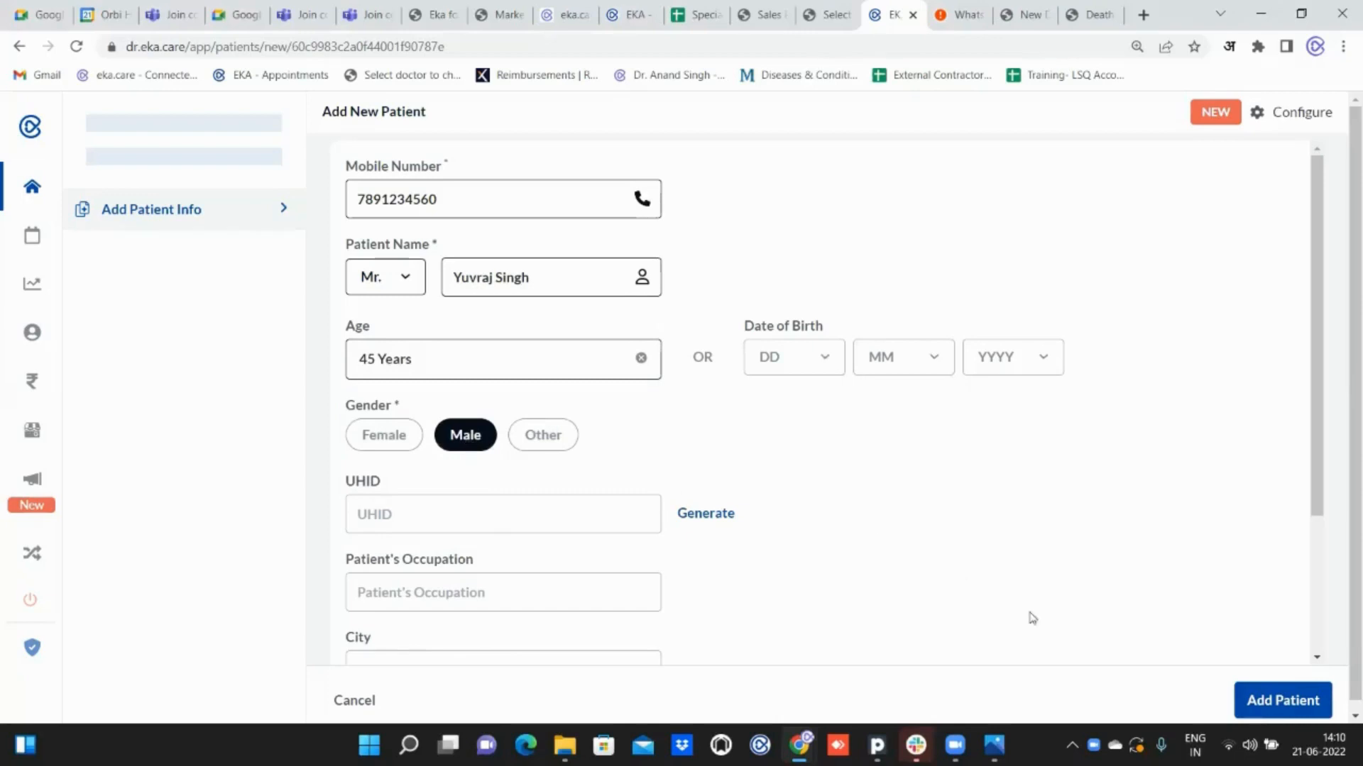
{"action": "left_click", "coordinate": [1265, 702]}
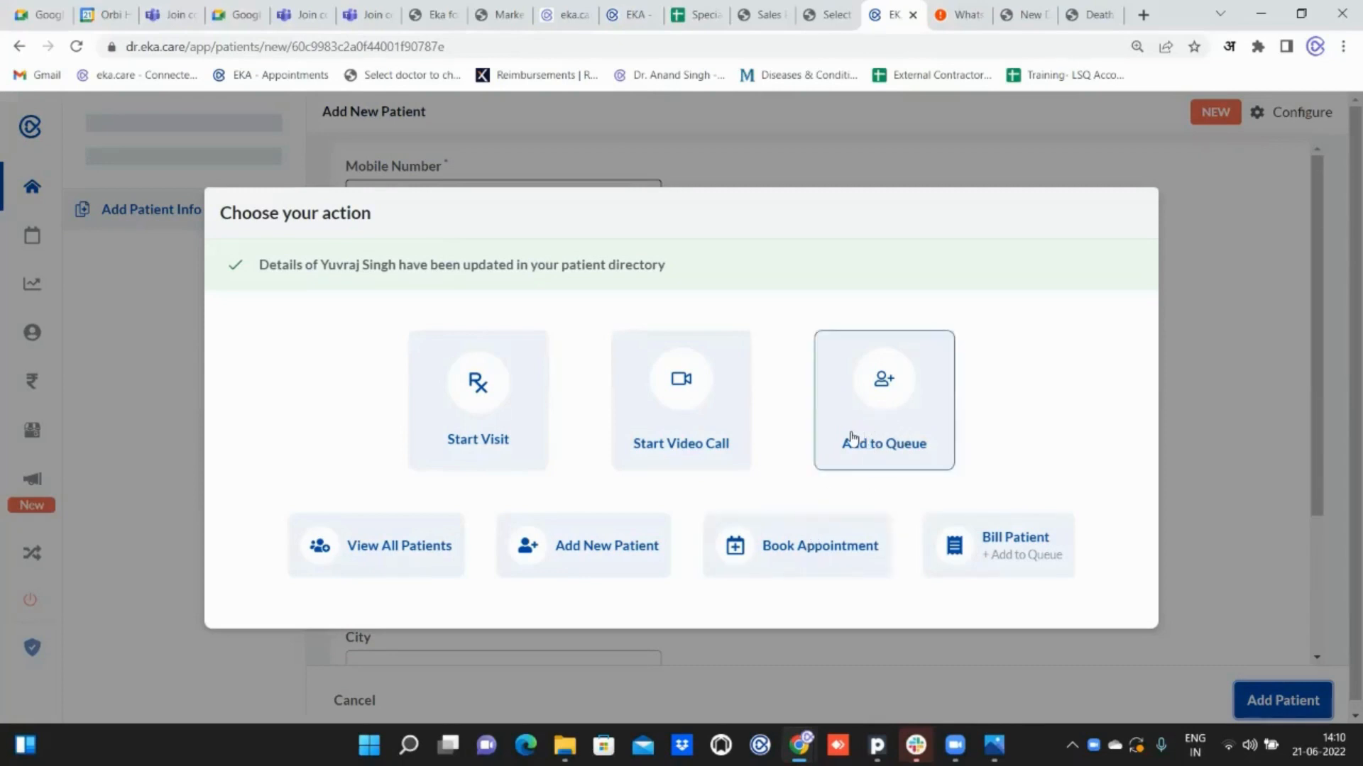
Book the new patient an in-clinic consultation for today at 02:30 PM and close the booking window.
{"action": "left_click", "coordinate": [806, 534]}
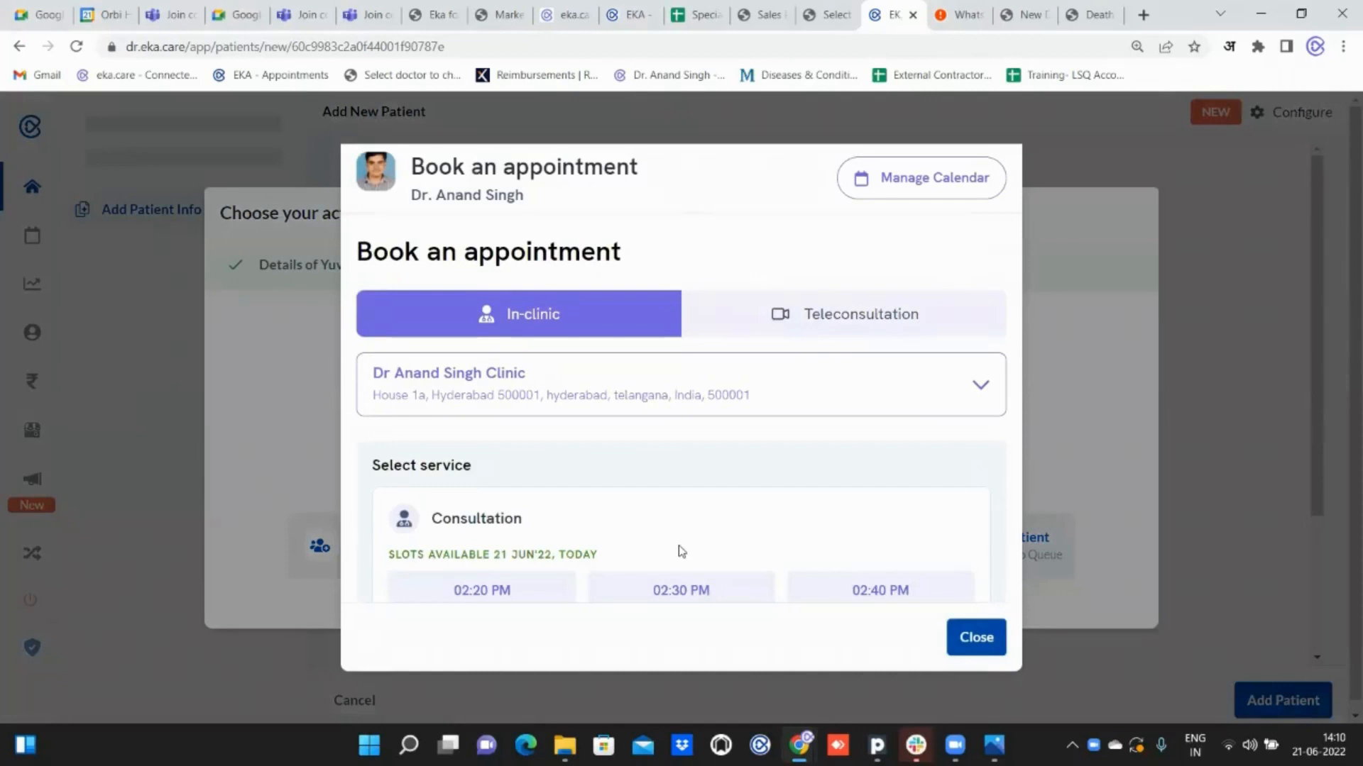
{"action": "scroll", "coordinate": [680, 548], "scroll_direction": "down", "scroll_amount": 1}
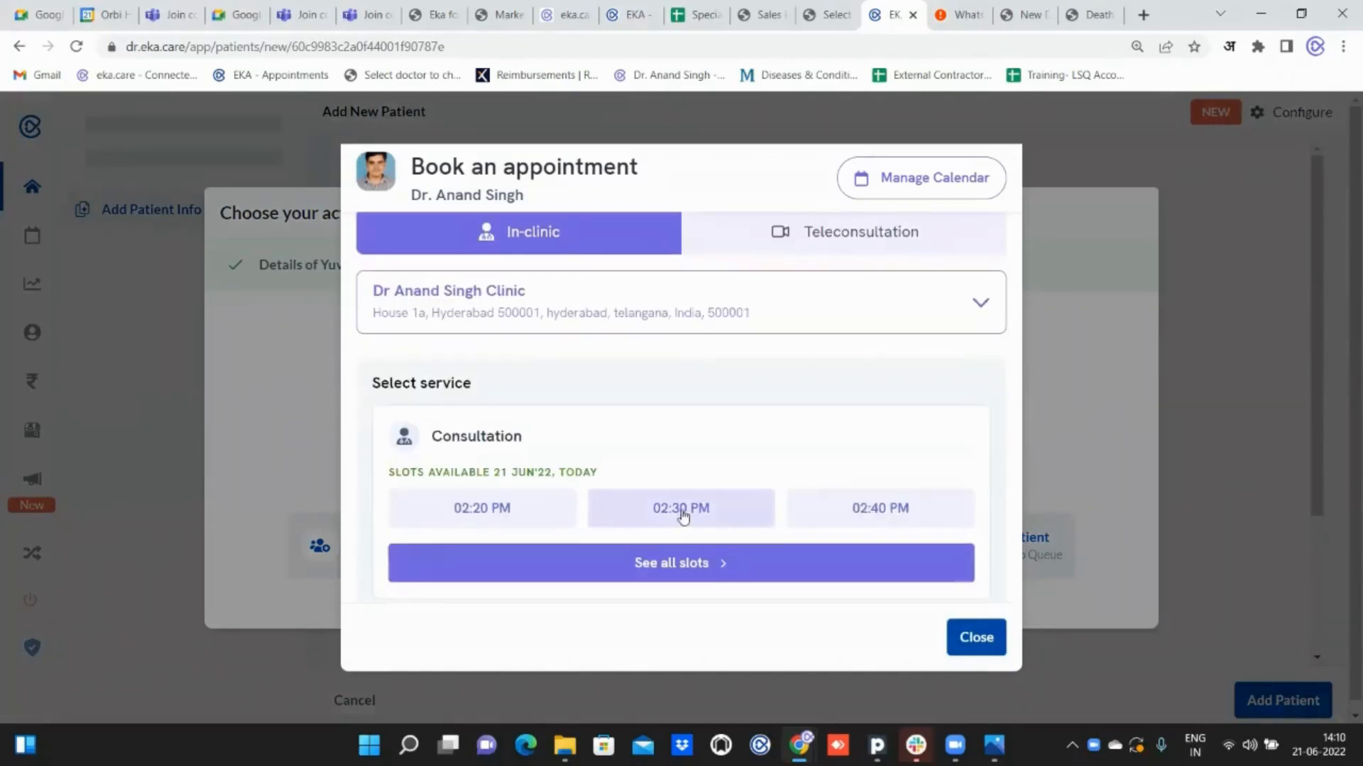
{"action": "left_click", "coordinate": [683, 512]}
{"action": "scroll", "coordinate": [683, 515], "scroll_direction": "down", "scroll_amount": 2}
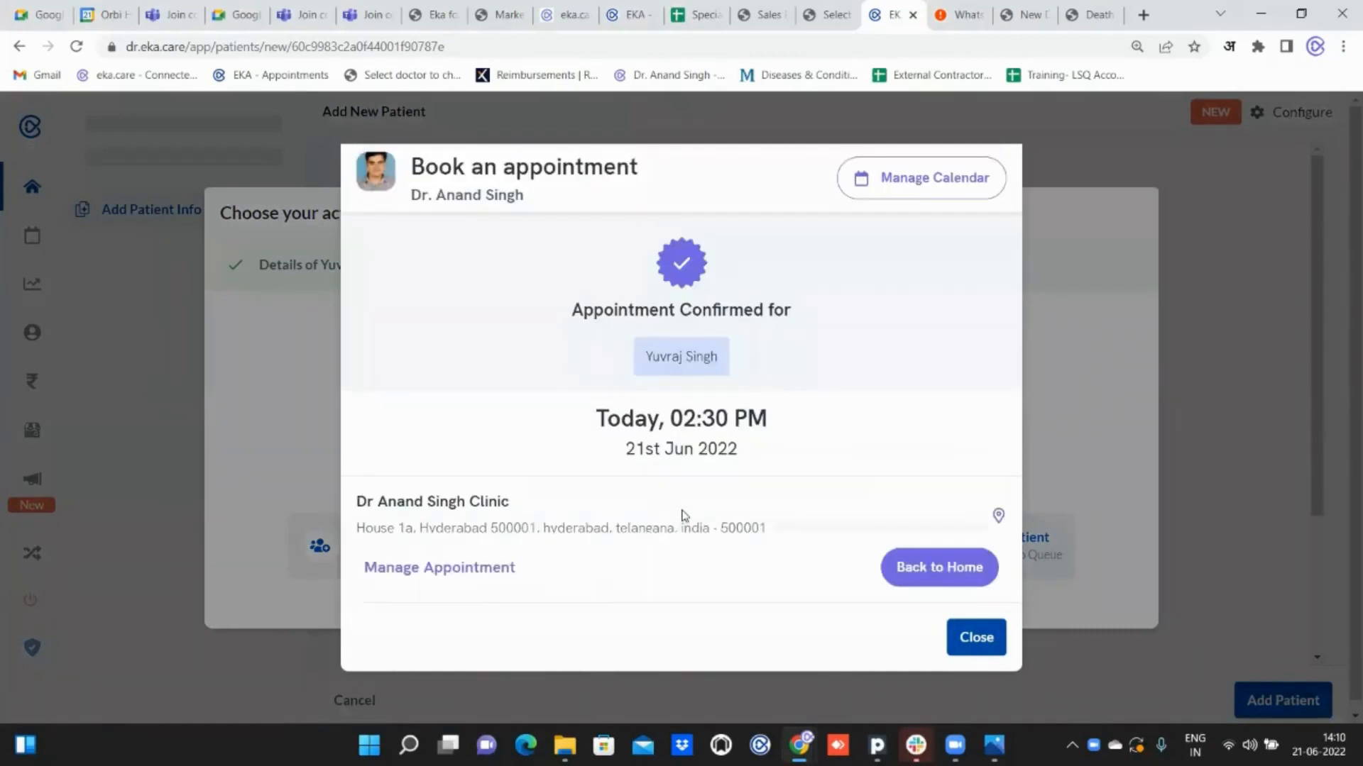
{"action": "left_click", "coordinate": [981, 639]}
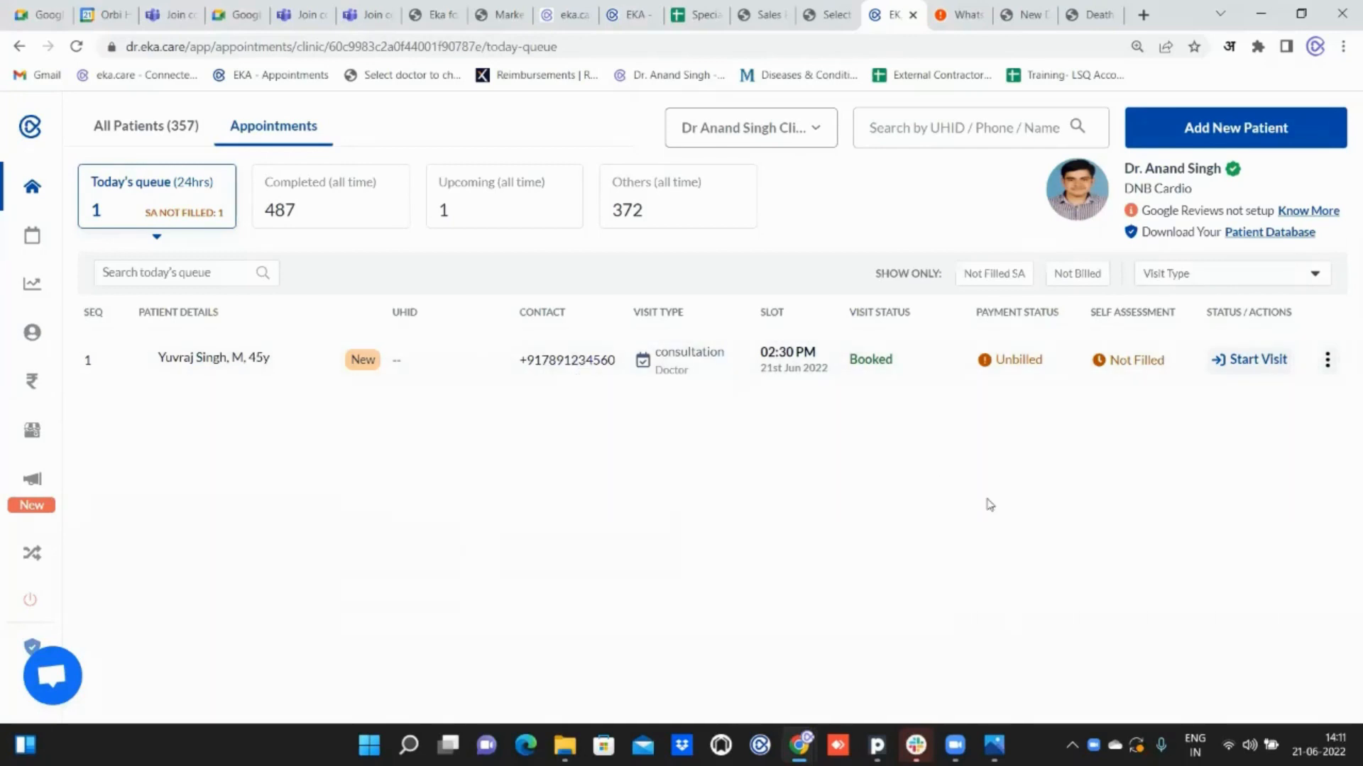
Start the booked patient's visit and change the middle digits of the mobile number in the patient details, saving the update.
{"action": "left_click", "coordinate": [1258, 361]}
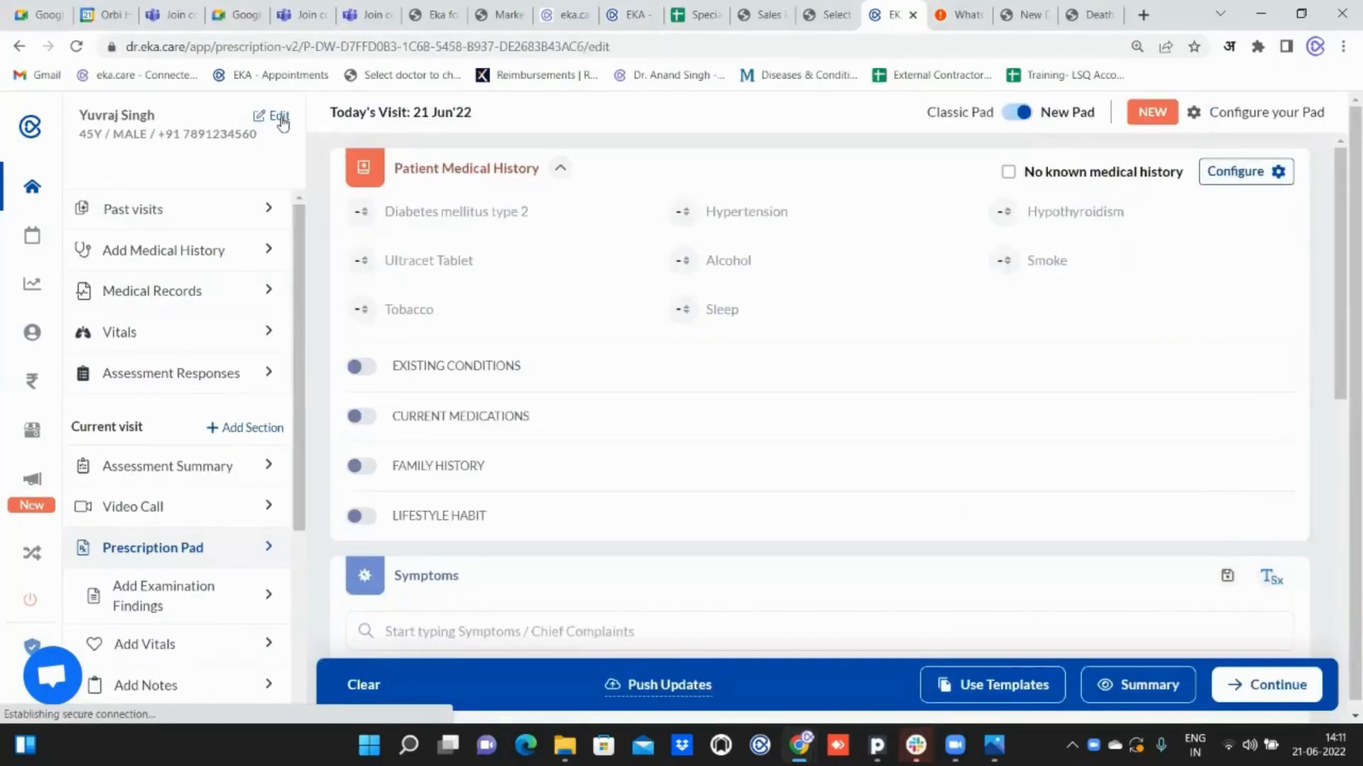
{"action": "left_click", "coordinate": [279, 116]}
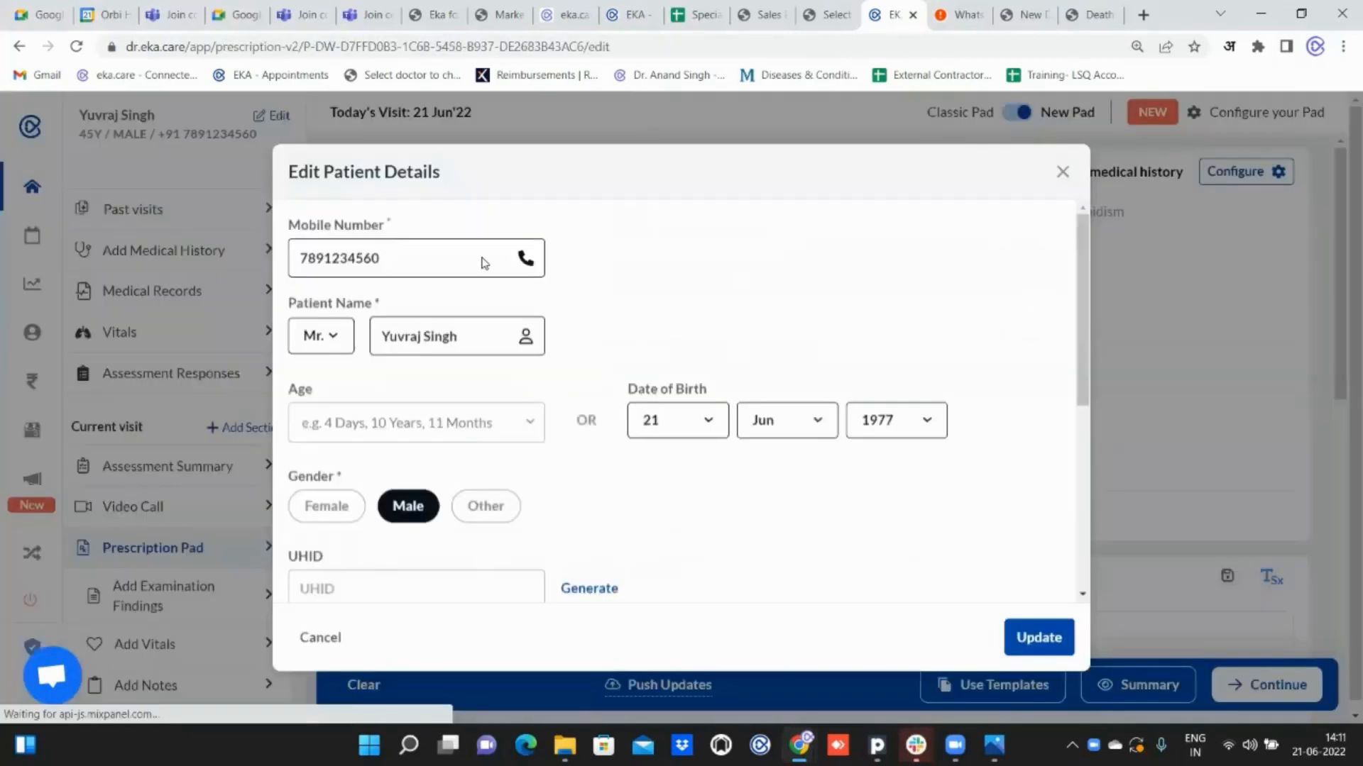
{"action": "left_click", "coordinate": [356, 259]}
{"action": "key", "text": "BackSpace"}
{"action": "key", "text": "BackSpace"}
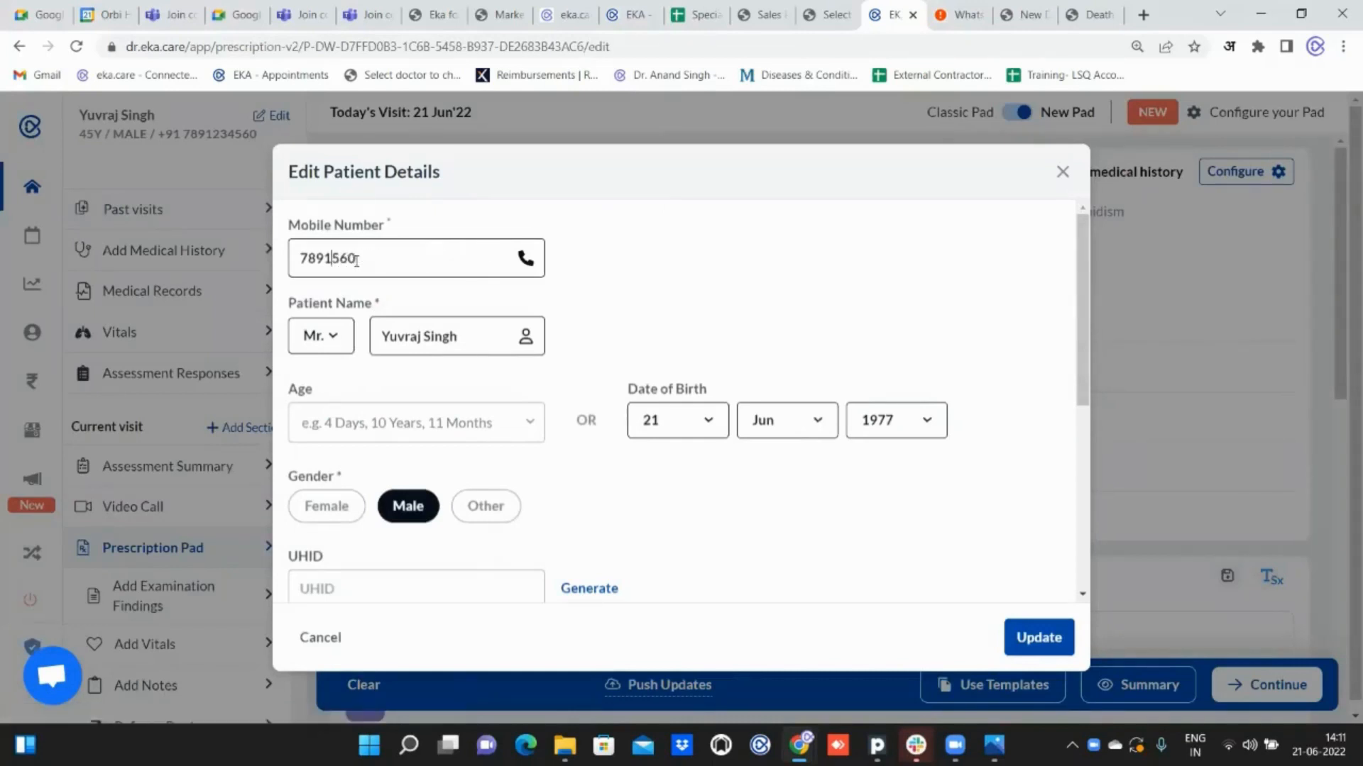
{"action": "type", "text": "24"}
{"action": "left_click", "coordinate": [1043, 642]}
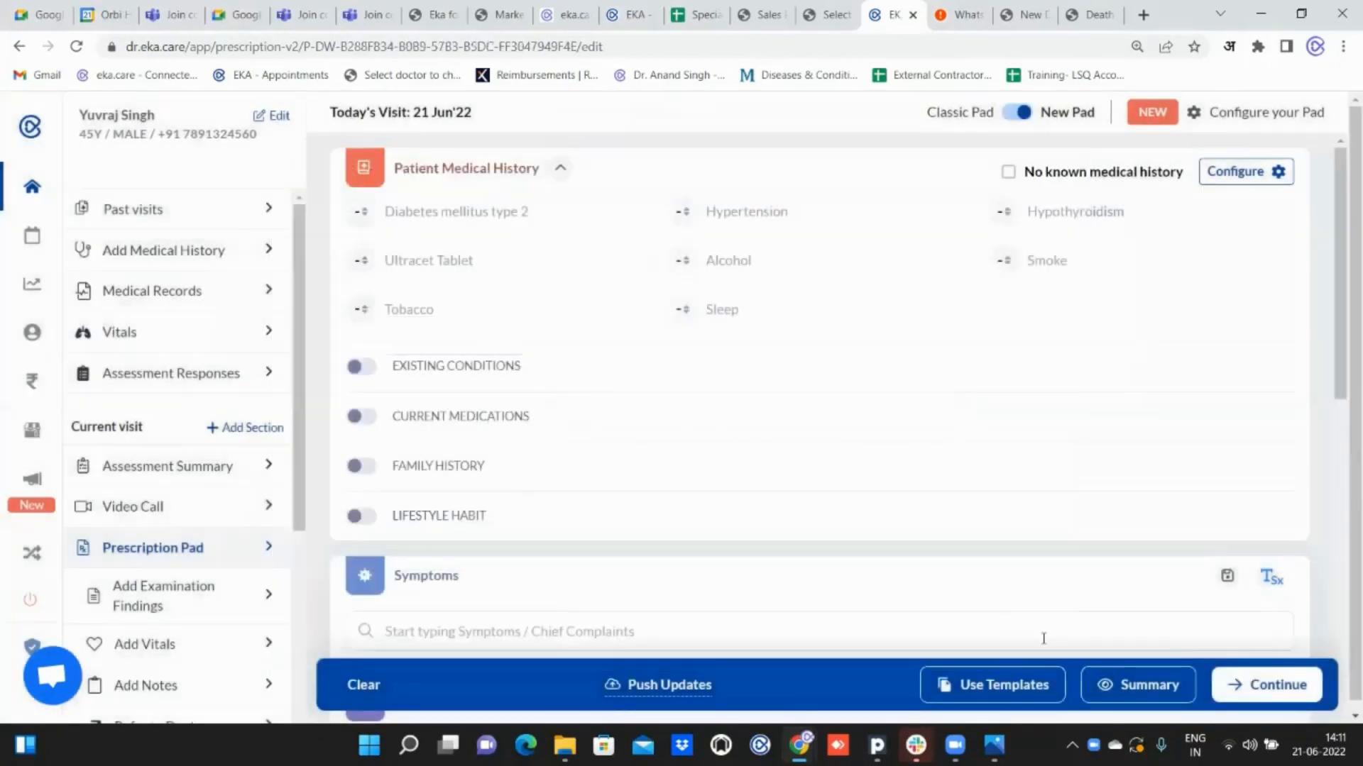
Return to the appointment queue without ending the visit, resuming the visit once and leaving it open again.
{"action": "left_click", "coordinate": [35, 192]}
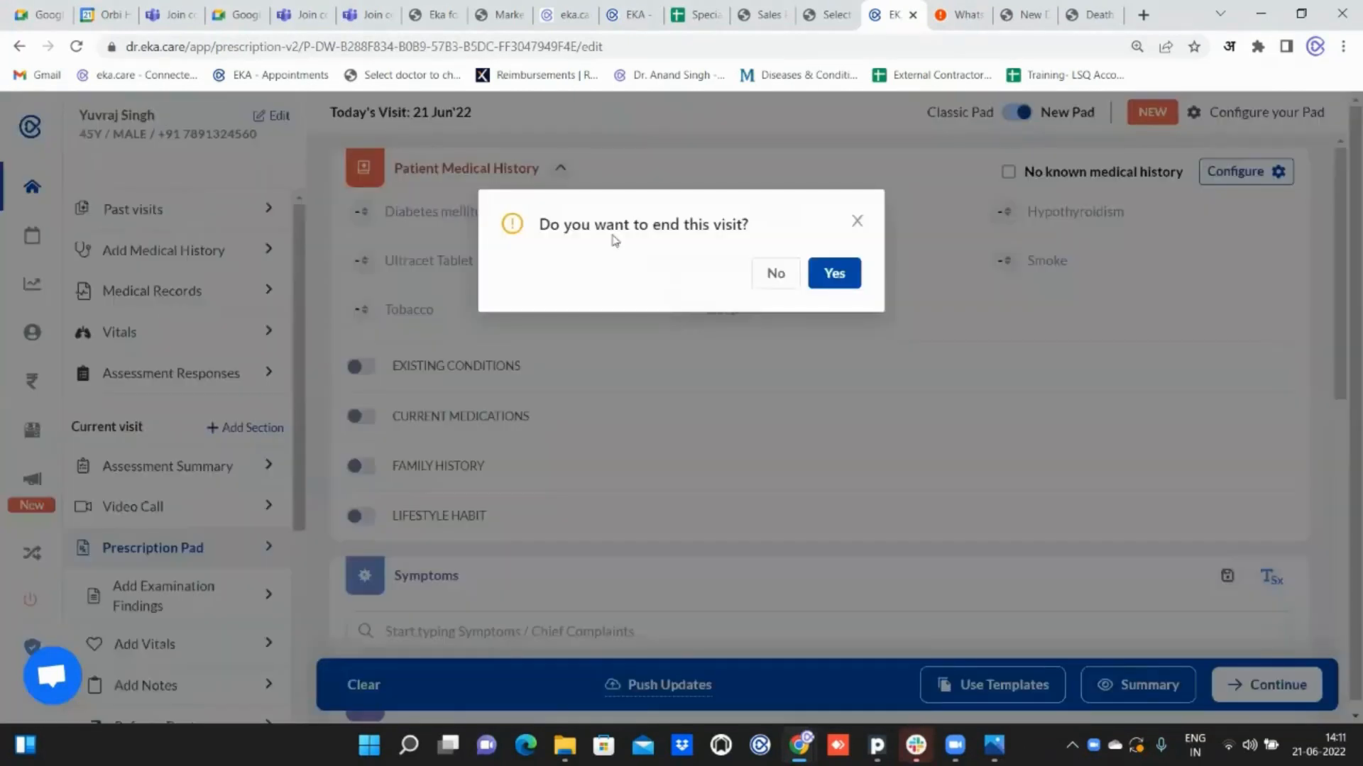
{"action": "left_click", "coordinate": [777, 276]}
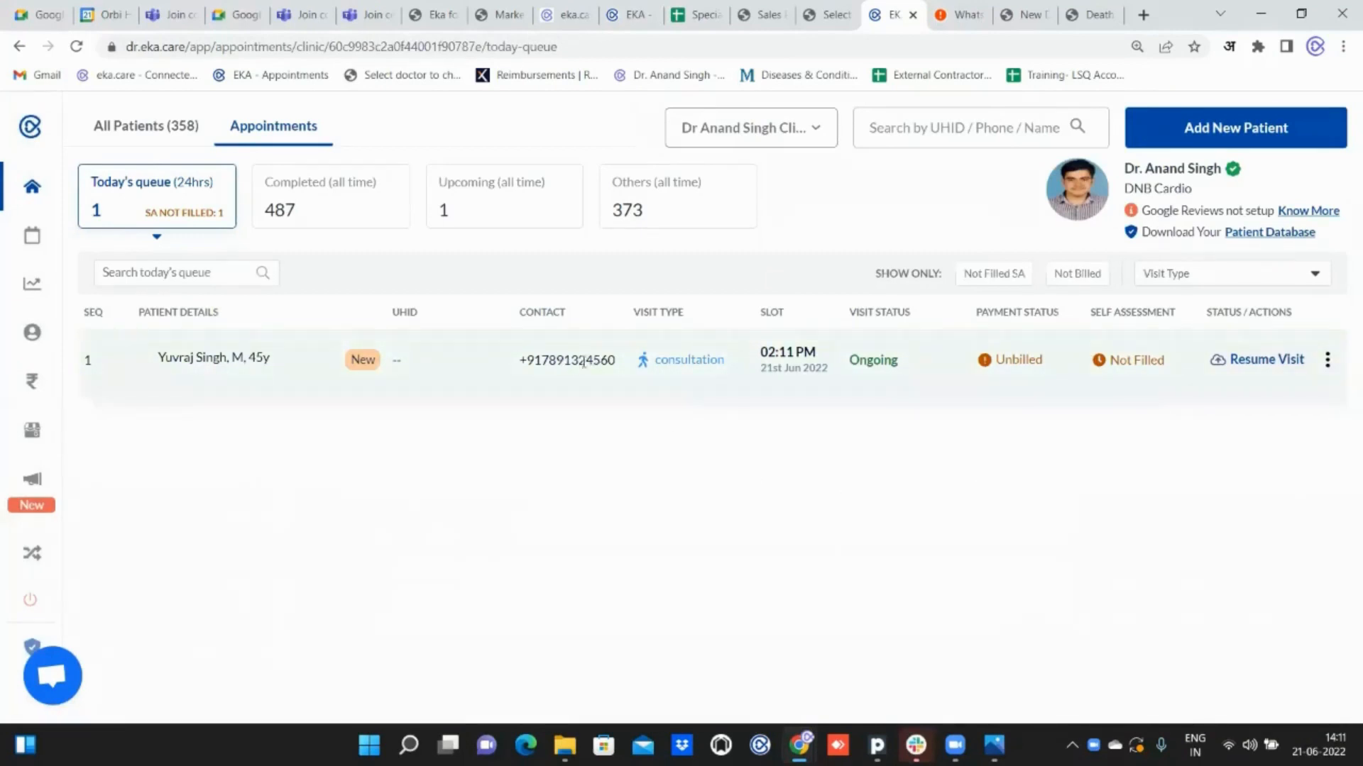
{"action": "left_click", "coordinate": [1261, 367]}
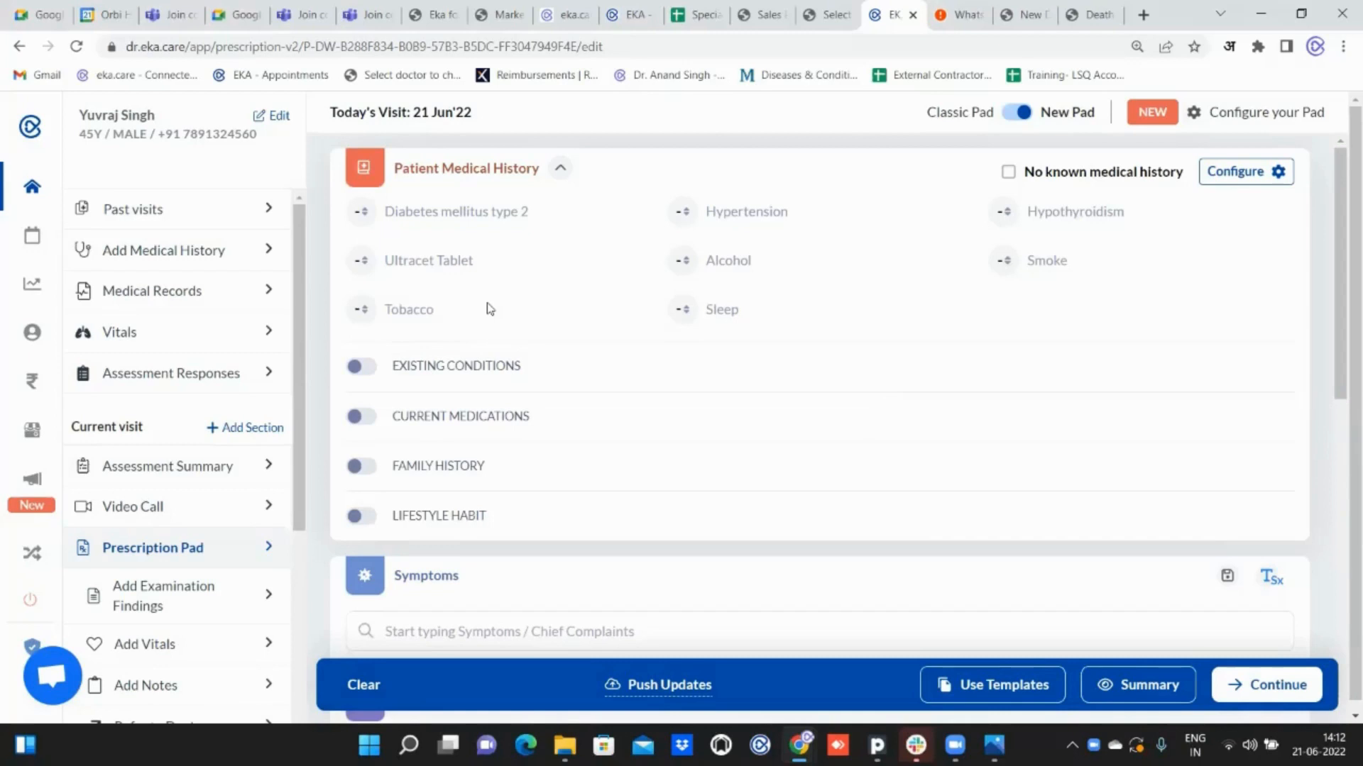
{"action": "left_click", "coordinate": [33, 193]}
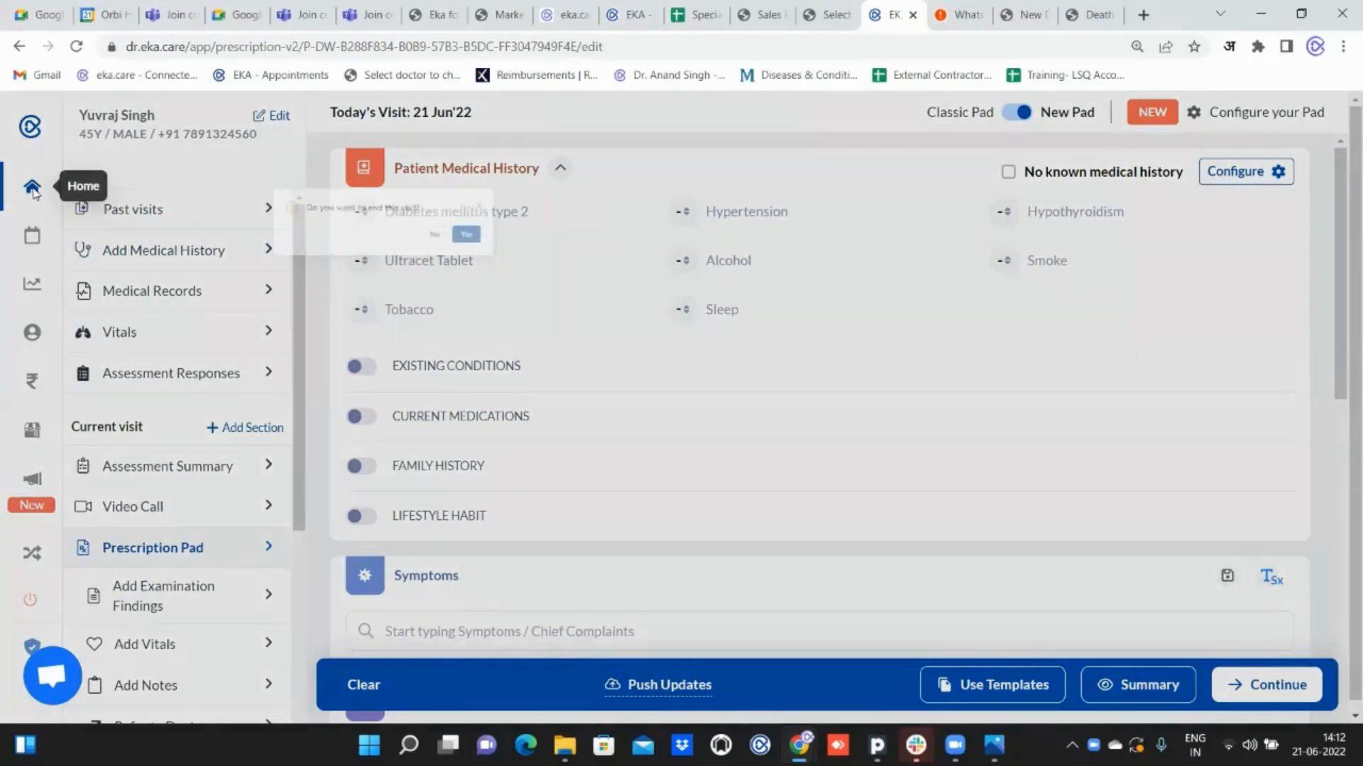
{"action": "left_click", "coordinate": [772, 276]}
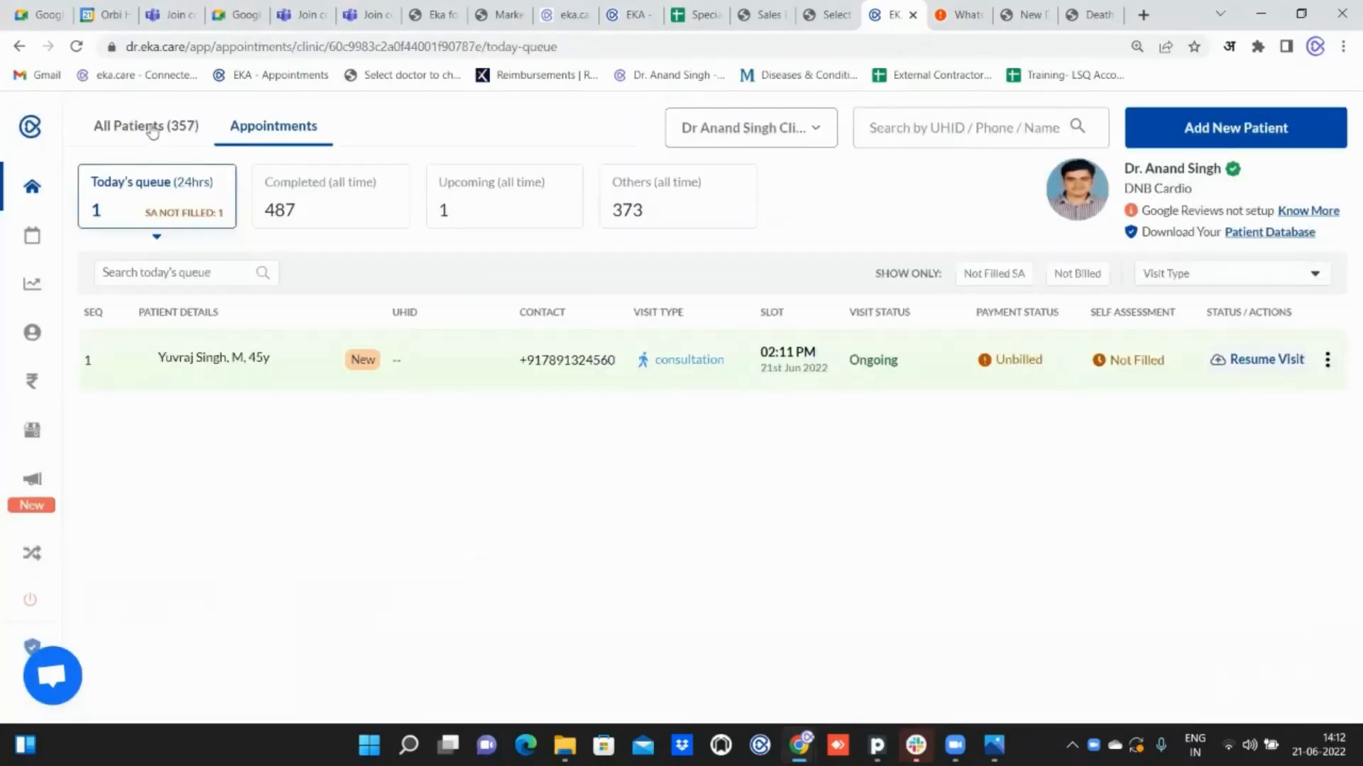
Search all patients for the new patient by name, open the record's editable details to view the mobile number, and close them without saving.
{"action": "left_click", "coordinate": [152, 132]}
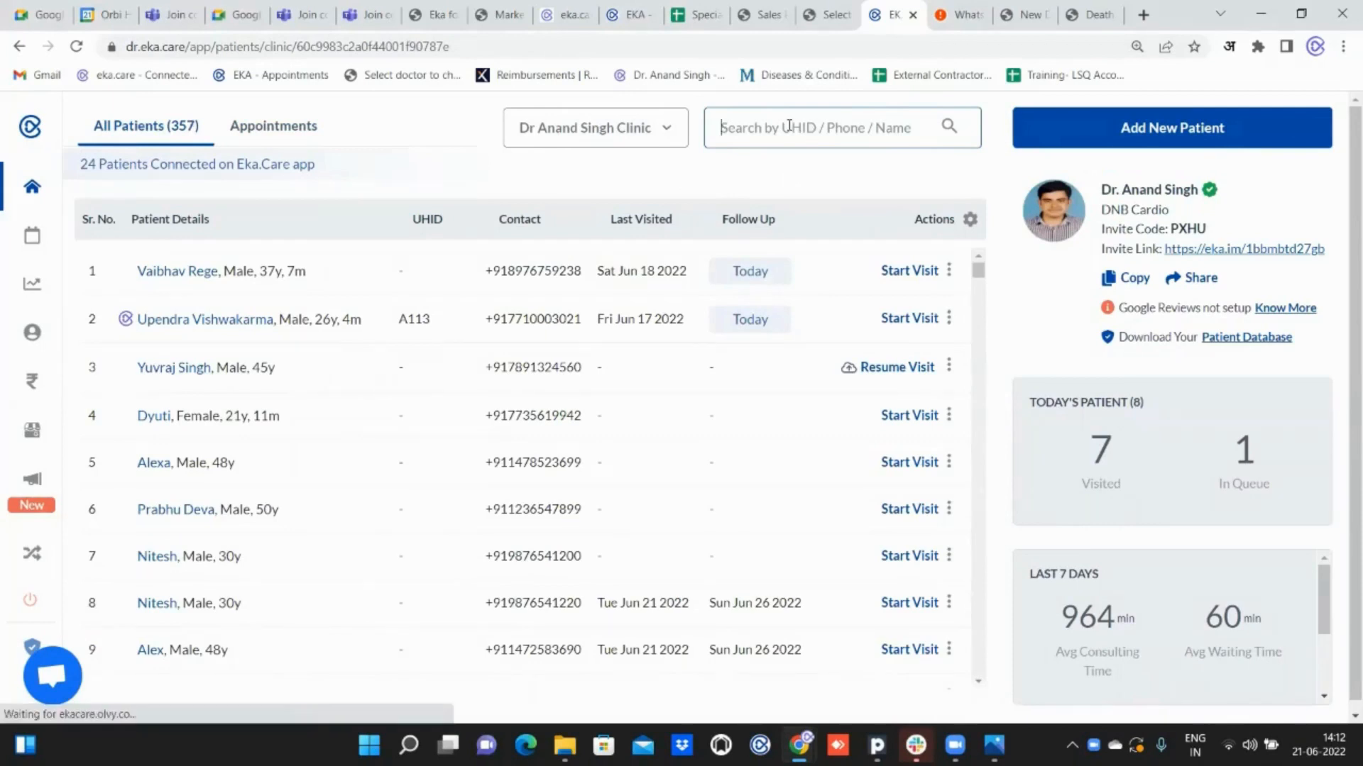
{"action": "type", "text": "yu"}
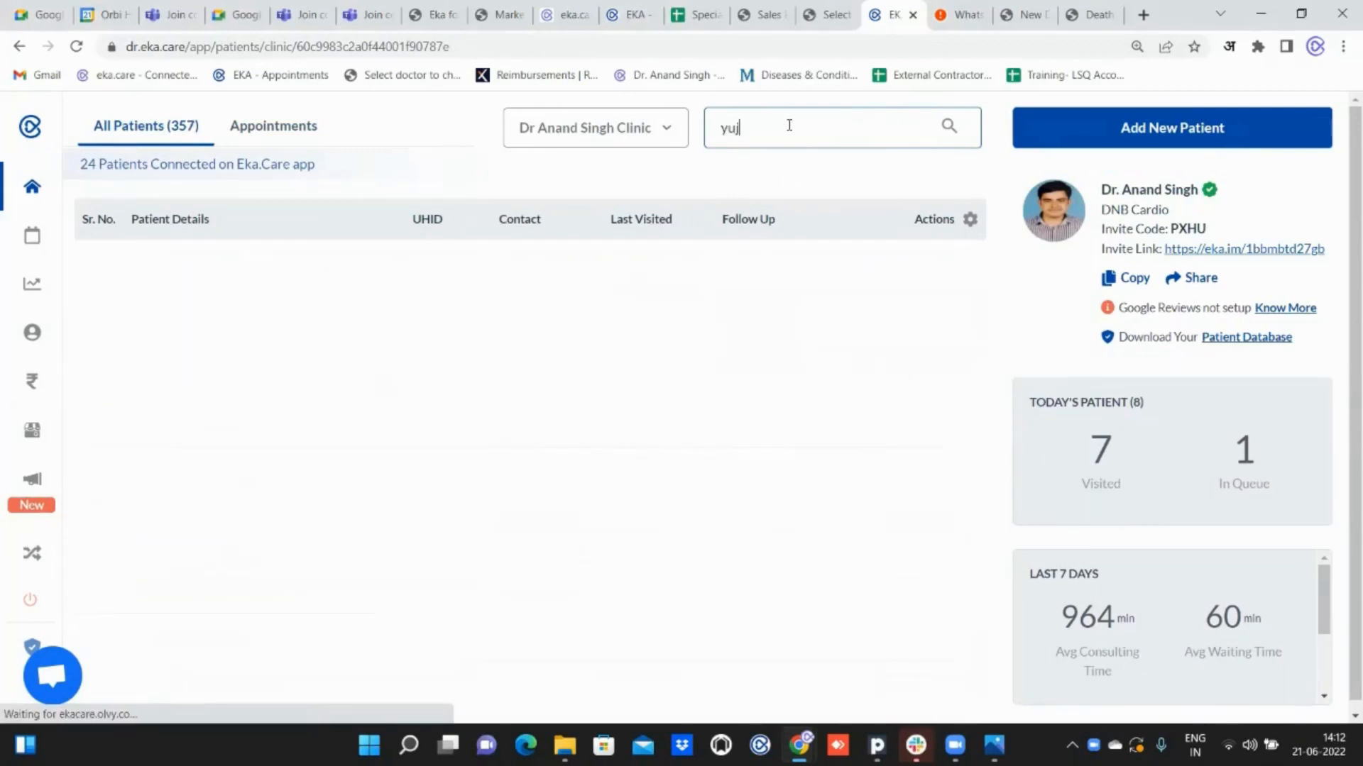
{"action": "type", "text": "v"}
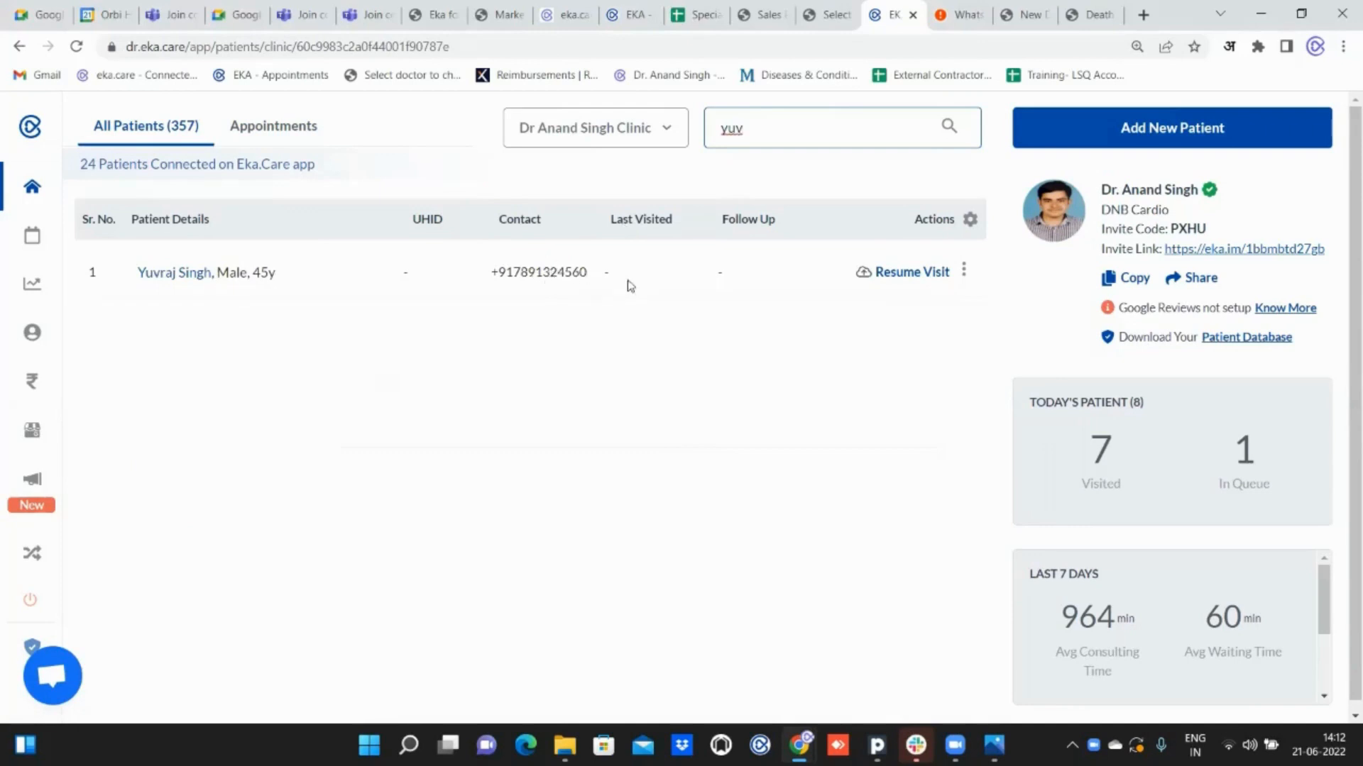
{"action": "left_click", "coordinate": [169, 275]}
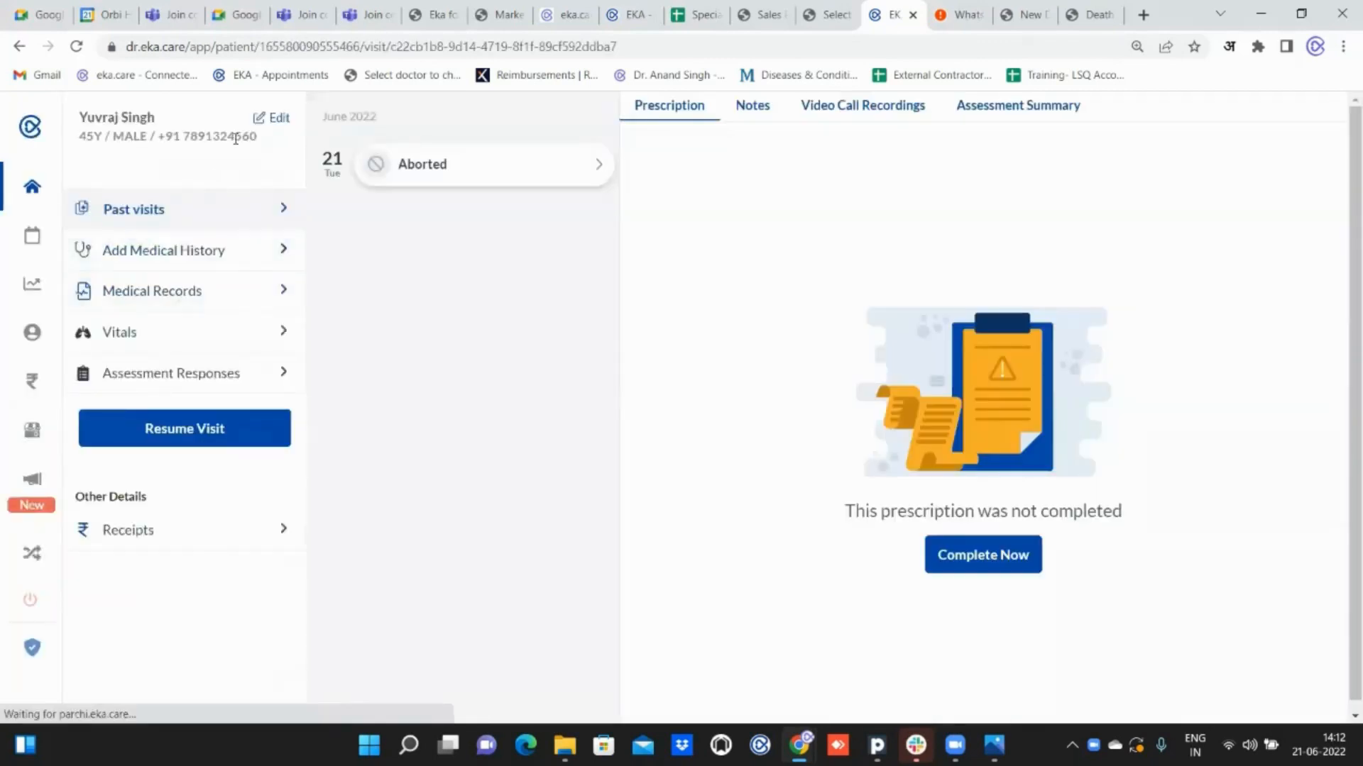
{"action": "left_click", "coordinate": [268, 118]}
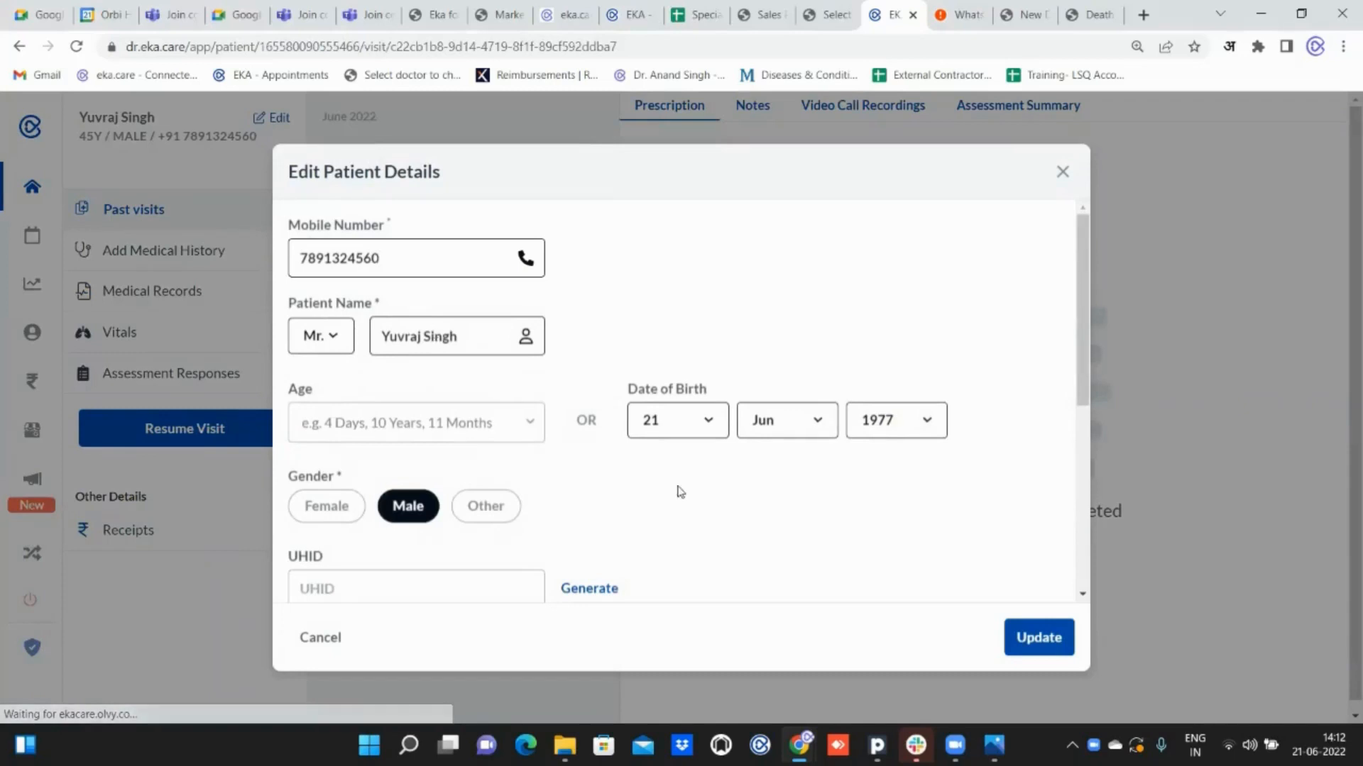
{"action": "left_click", "coordinate": [1064, 177]}
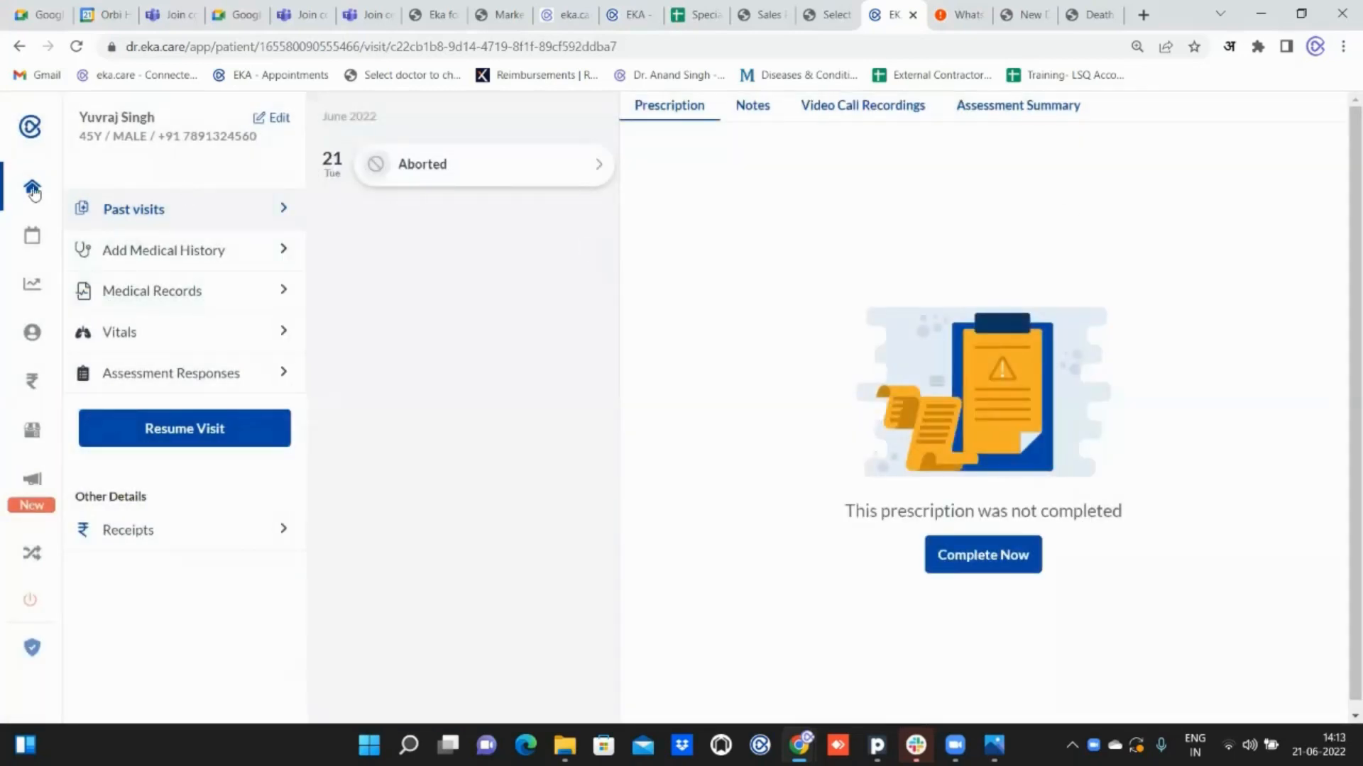
Leave the patient record and review both the full patient list and today's appointment queue.
{"action": "left_click", "coordinate": [31, 189]}
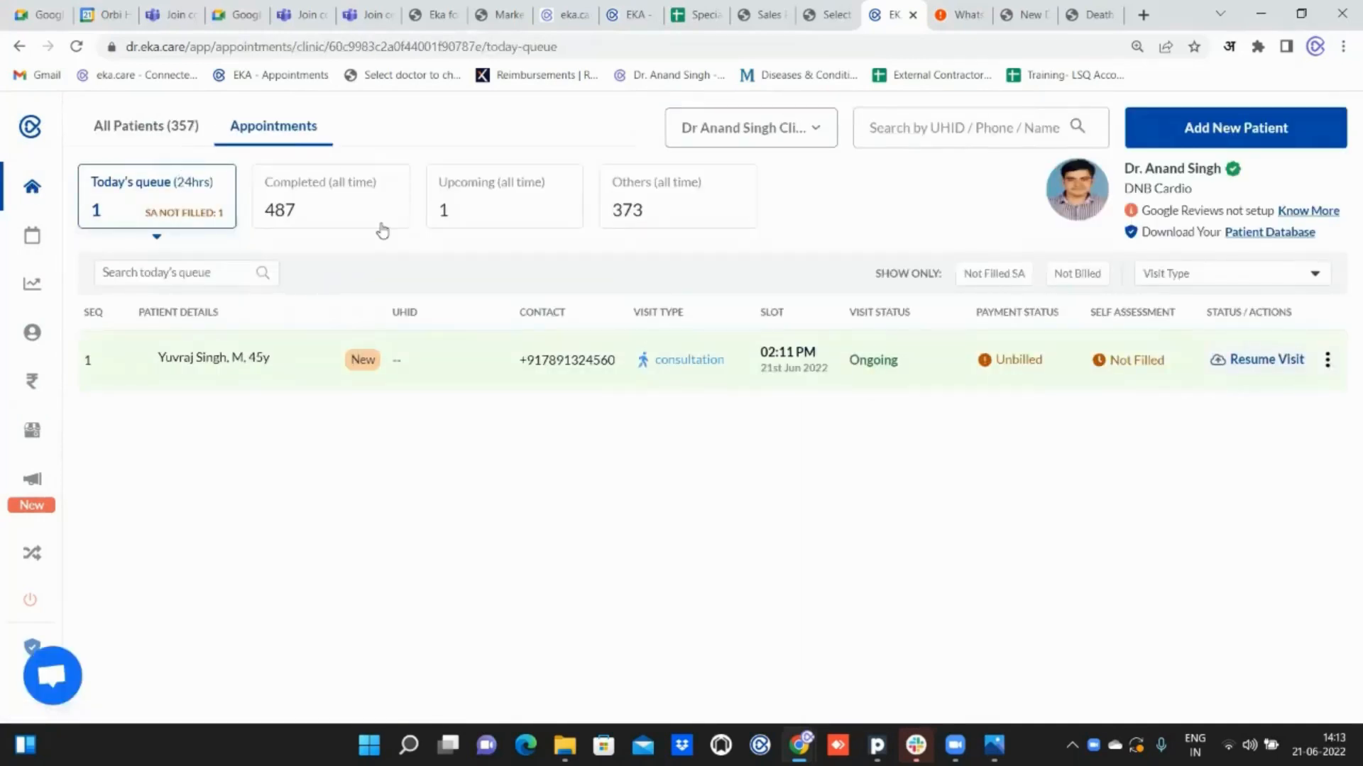
{"action": "left_click", "coordinate": [146, 128]}
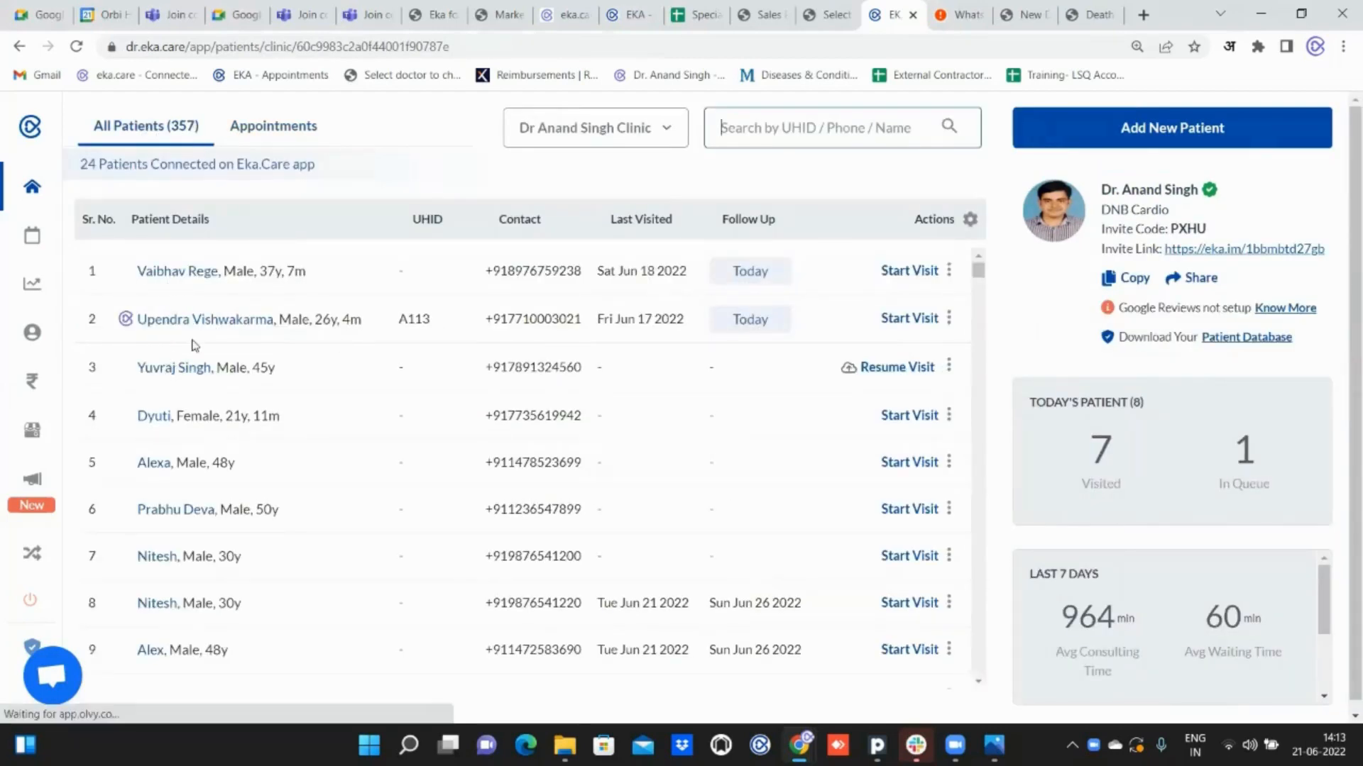
{"action": "left_click", "coordinate": [267, 129]}
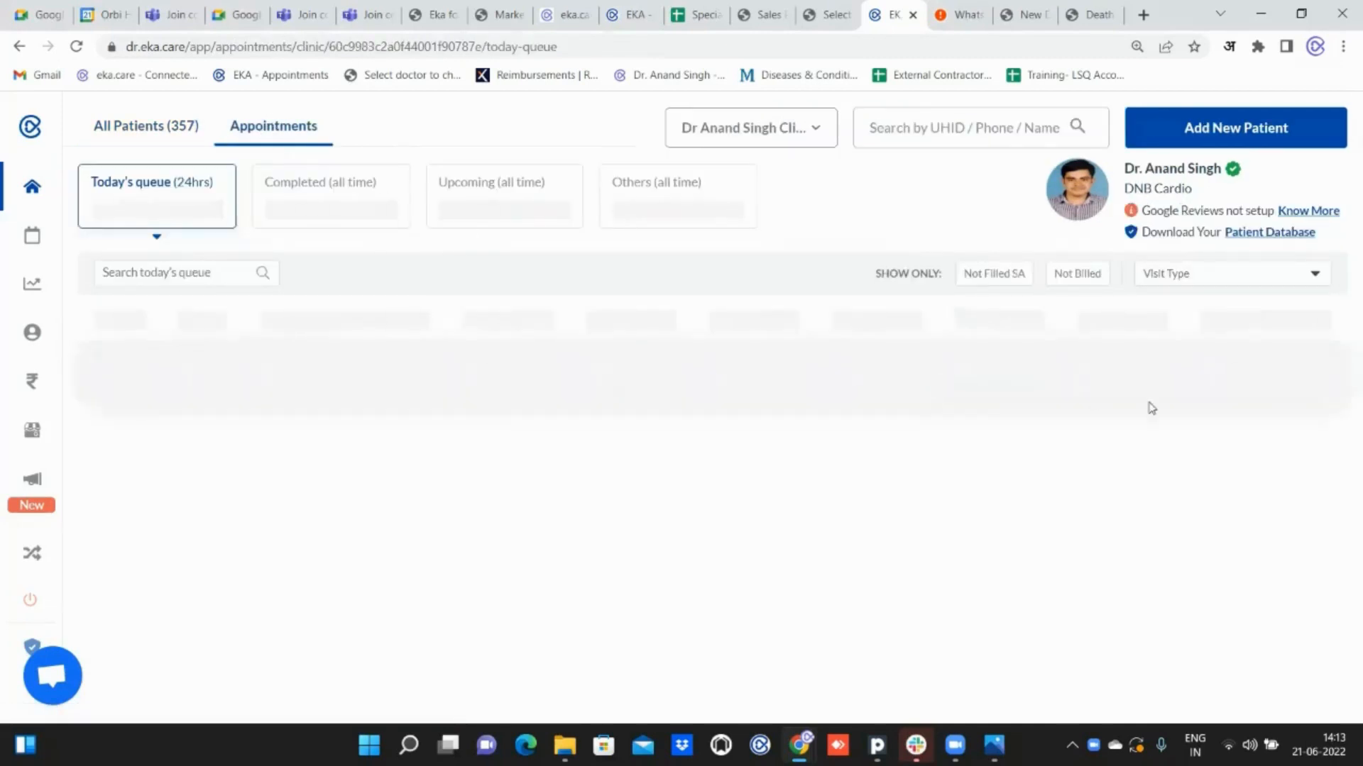